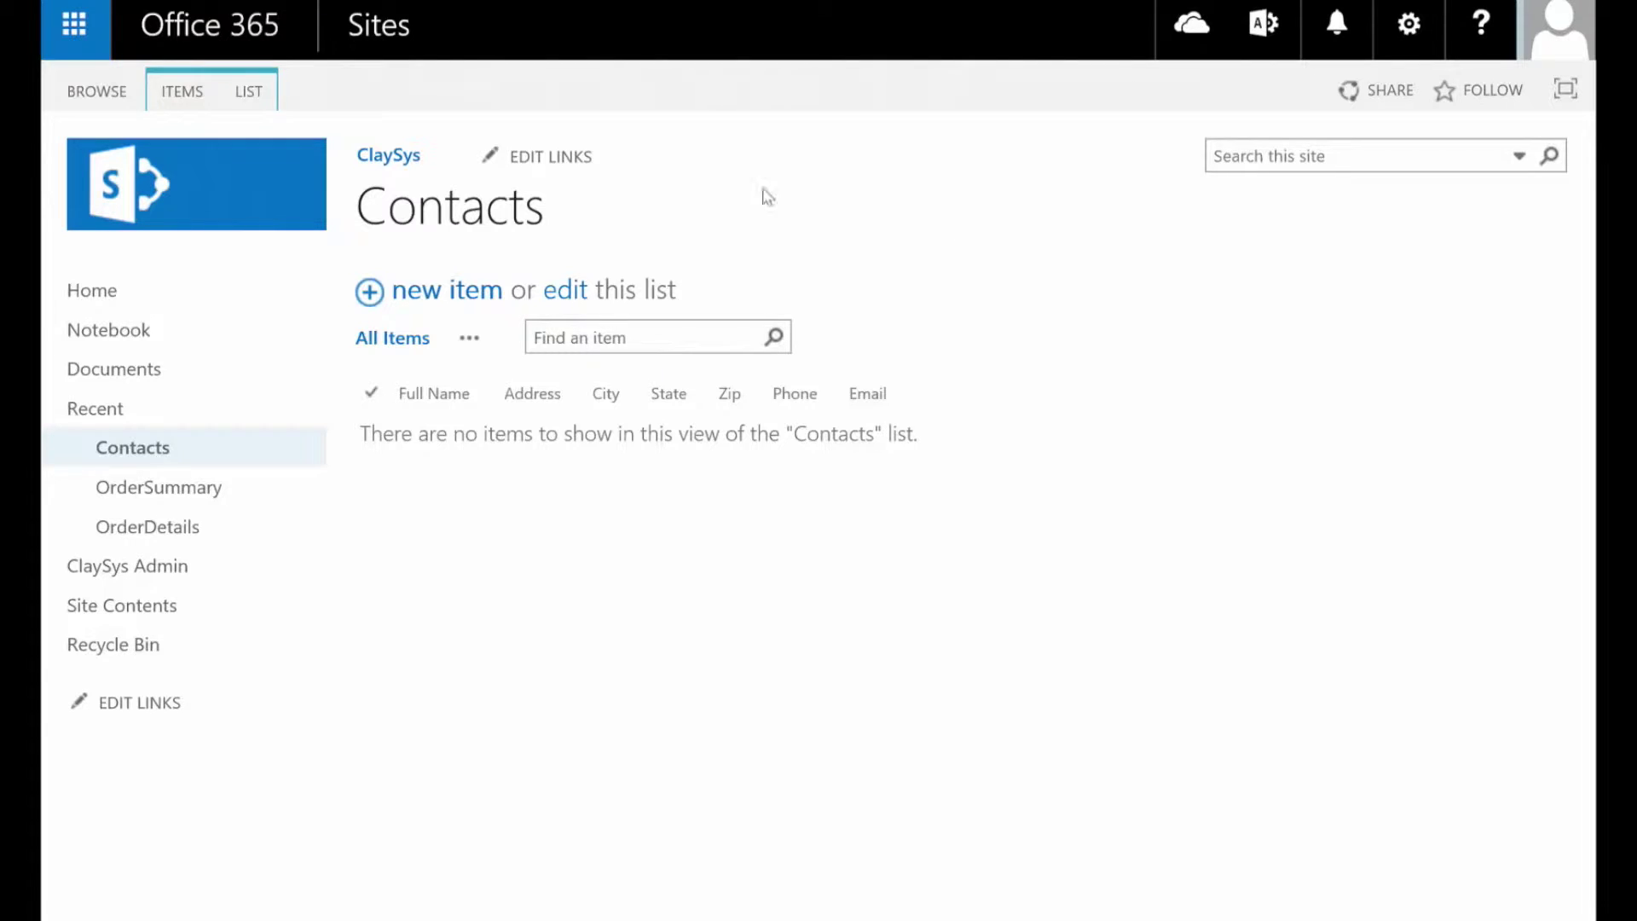
From the Contacts list's LIST ribbon, open the ClaySys AppForms designer for ContactsListForm
{"action": "double_click", "coordinate": [481, 234]}
{"action": "left_click", "coordinate": [628, 578]}
{"action": "left_click", "coordinate": [468, 403]}
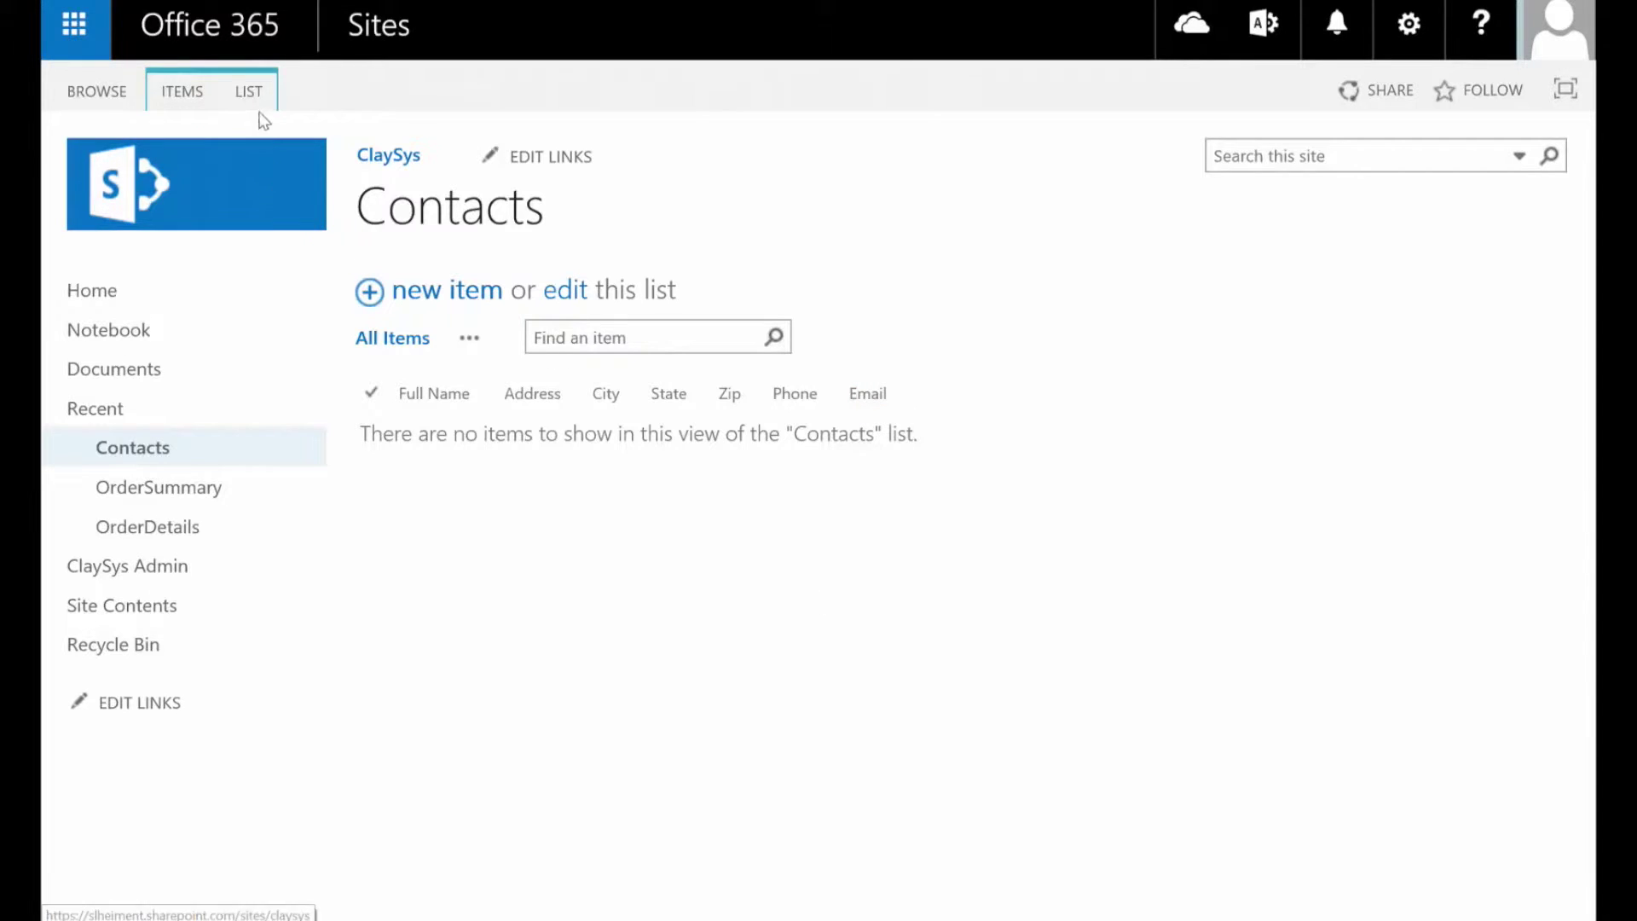
{"action": "left_click", "coordinate": [249, 92]}
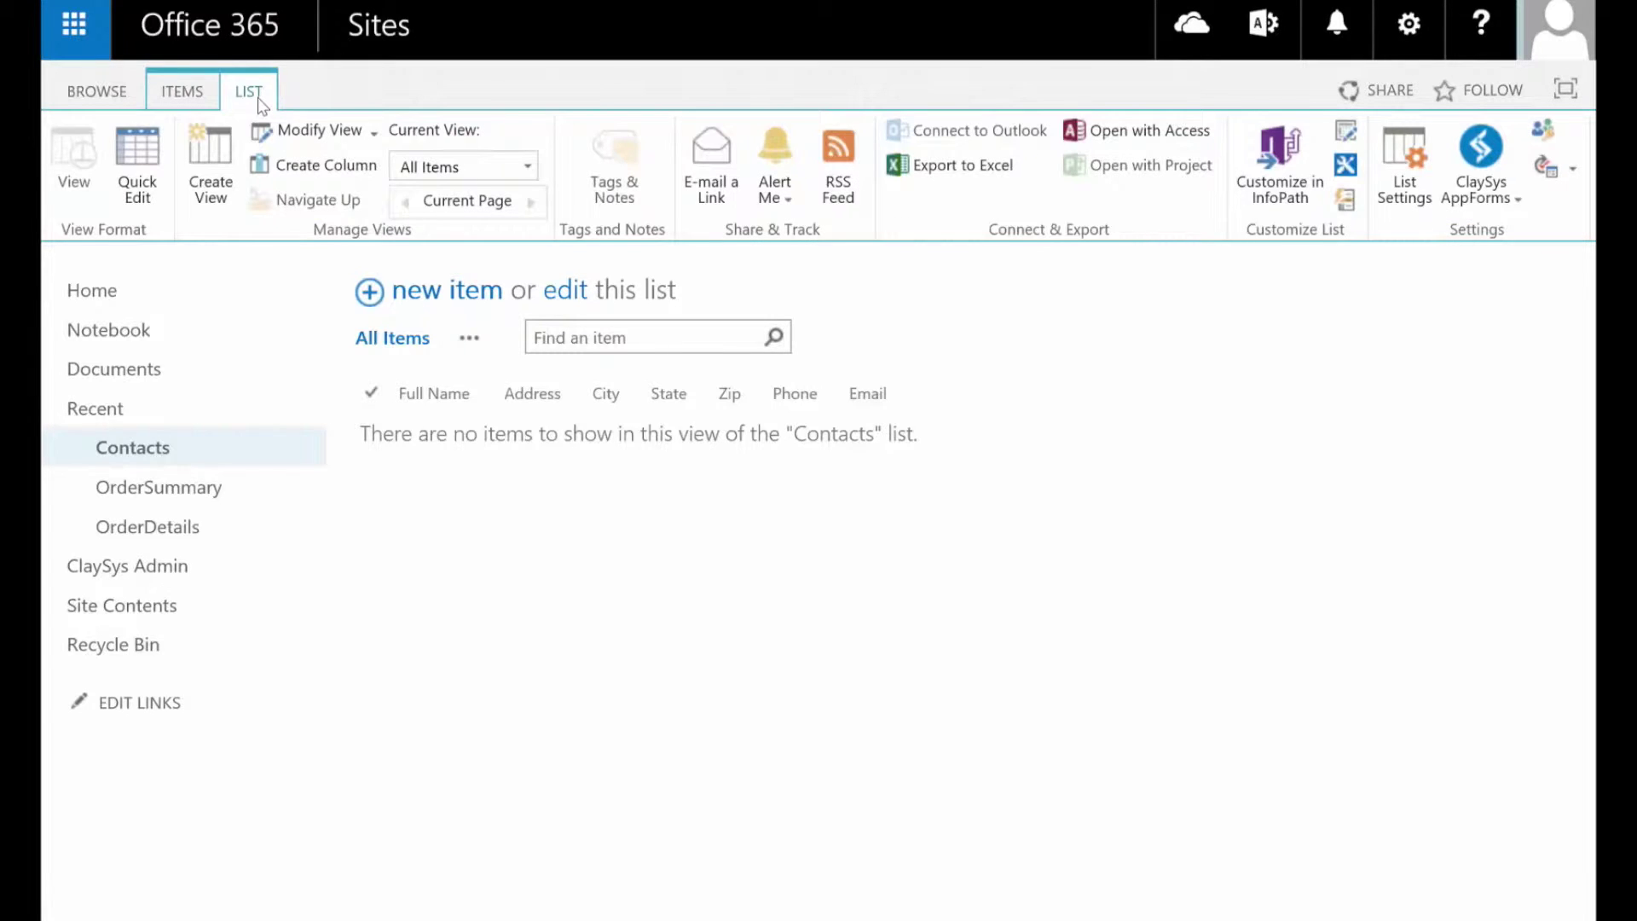
{"action": "left_click", "coordinate": [1482, 202]}
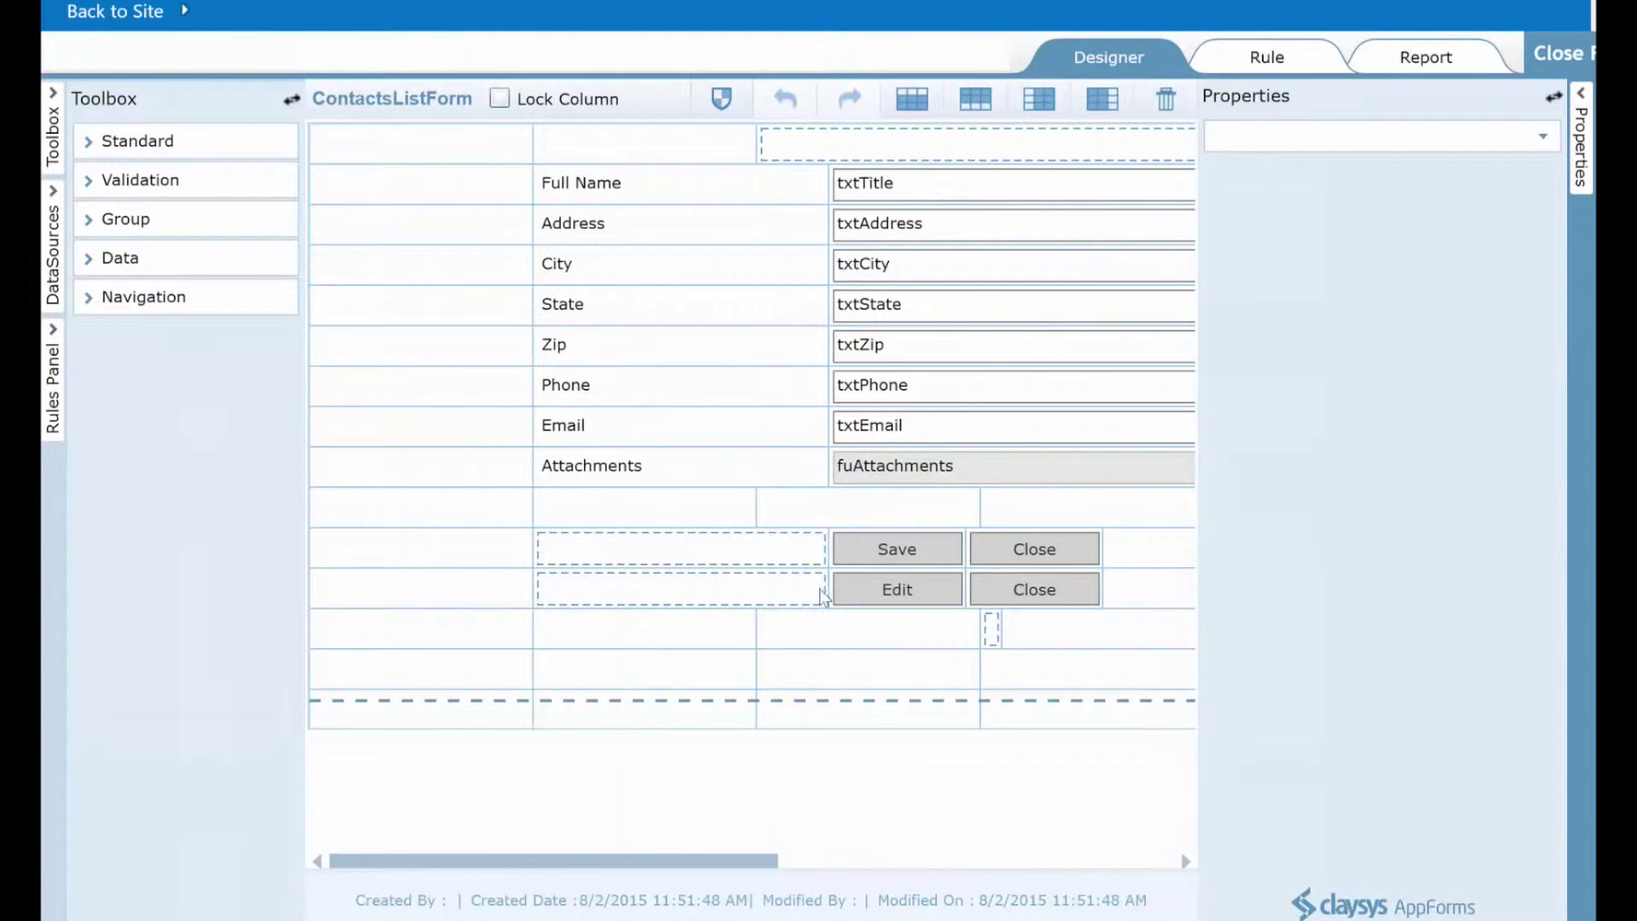
Switch the designer's left panel to DataSources to reveal DSContacts
{"action": "left_click_drag", "start_coordinate": [661, 870], "coordinate": [787, 870]}
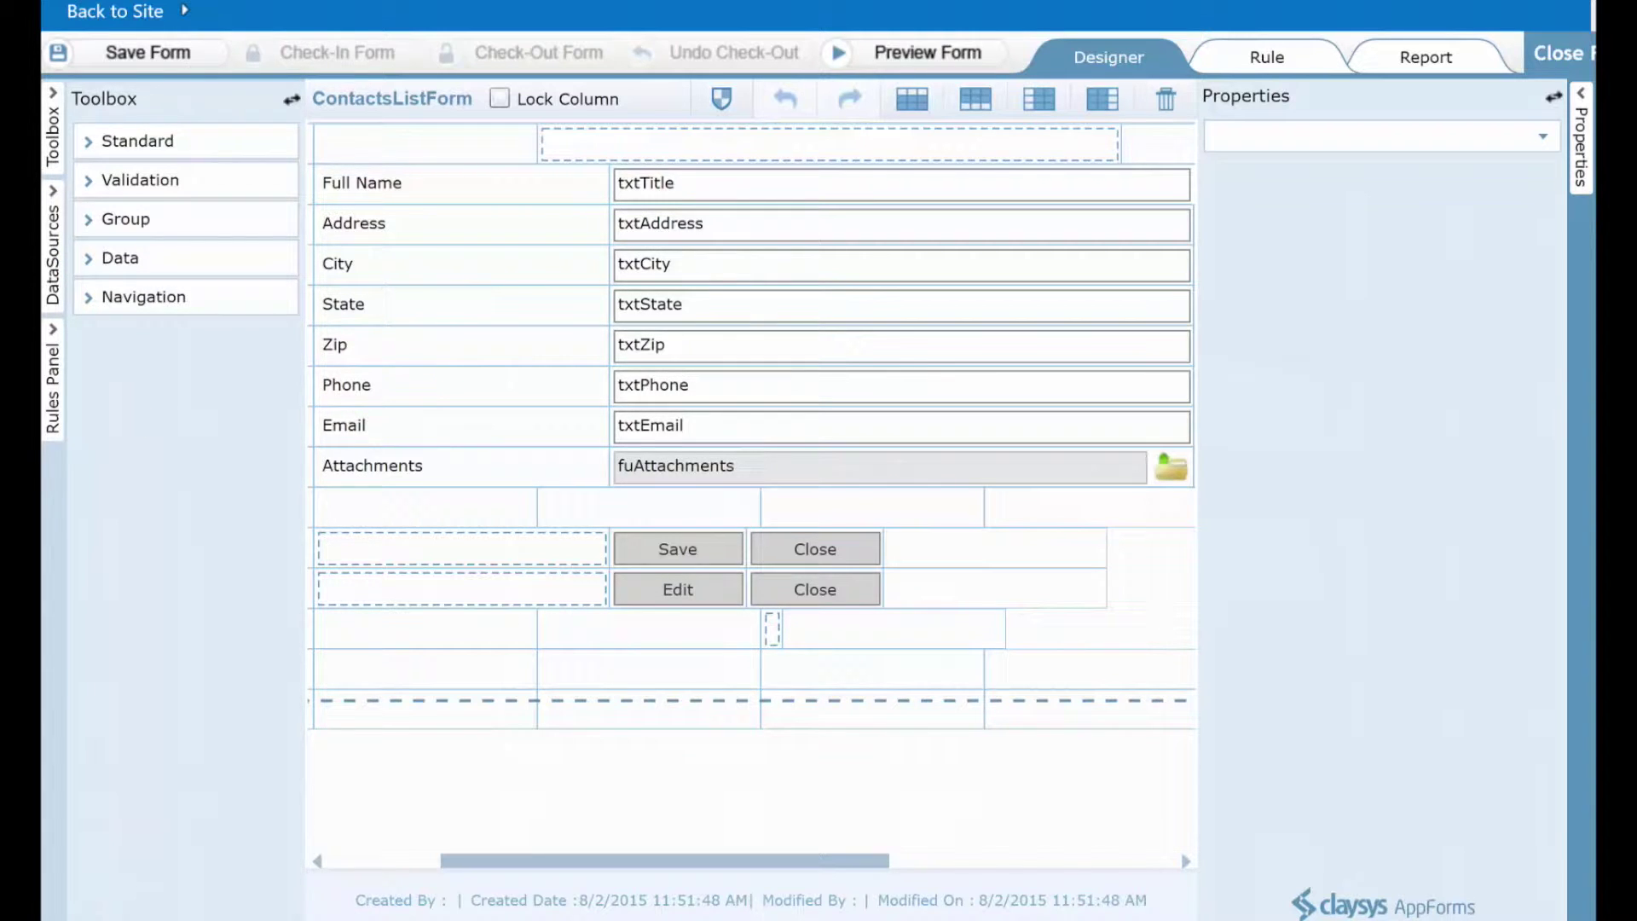
{"action": "left_click", "coordinate": [48, 249]}
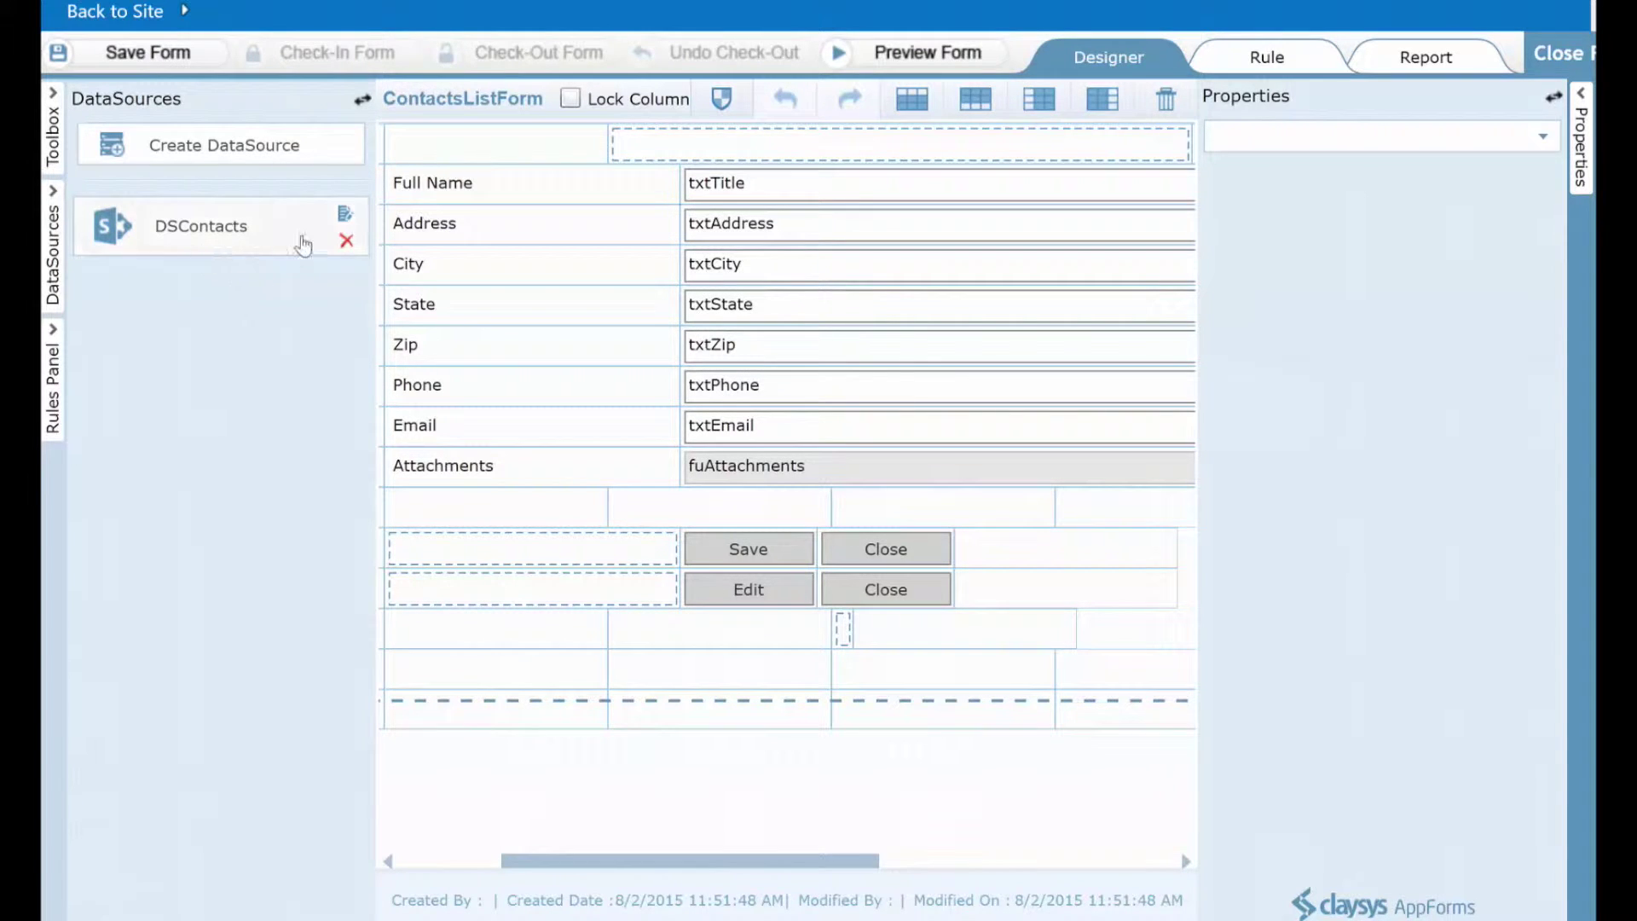
Review the DSContacts Select, Insert and Update commands, then close the DataSource dialog
{"action": "left_click", "coordinate": [349, 219]}
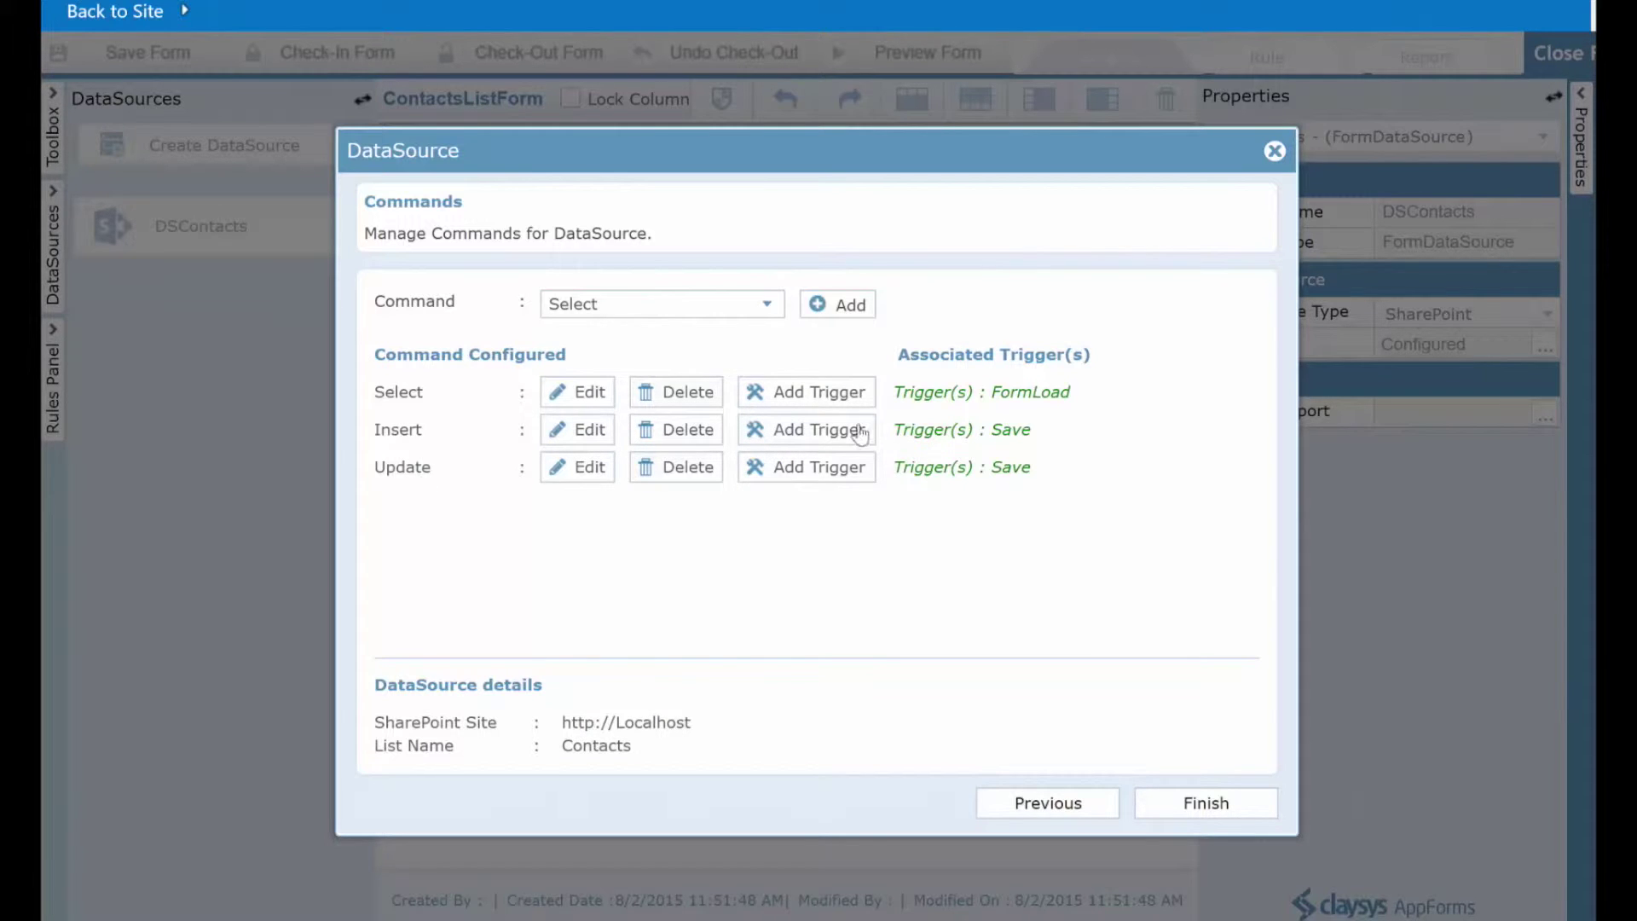
{"action": "left_click", "coordinate": [1274, 151]}
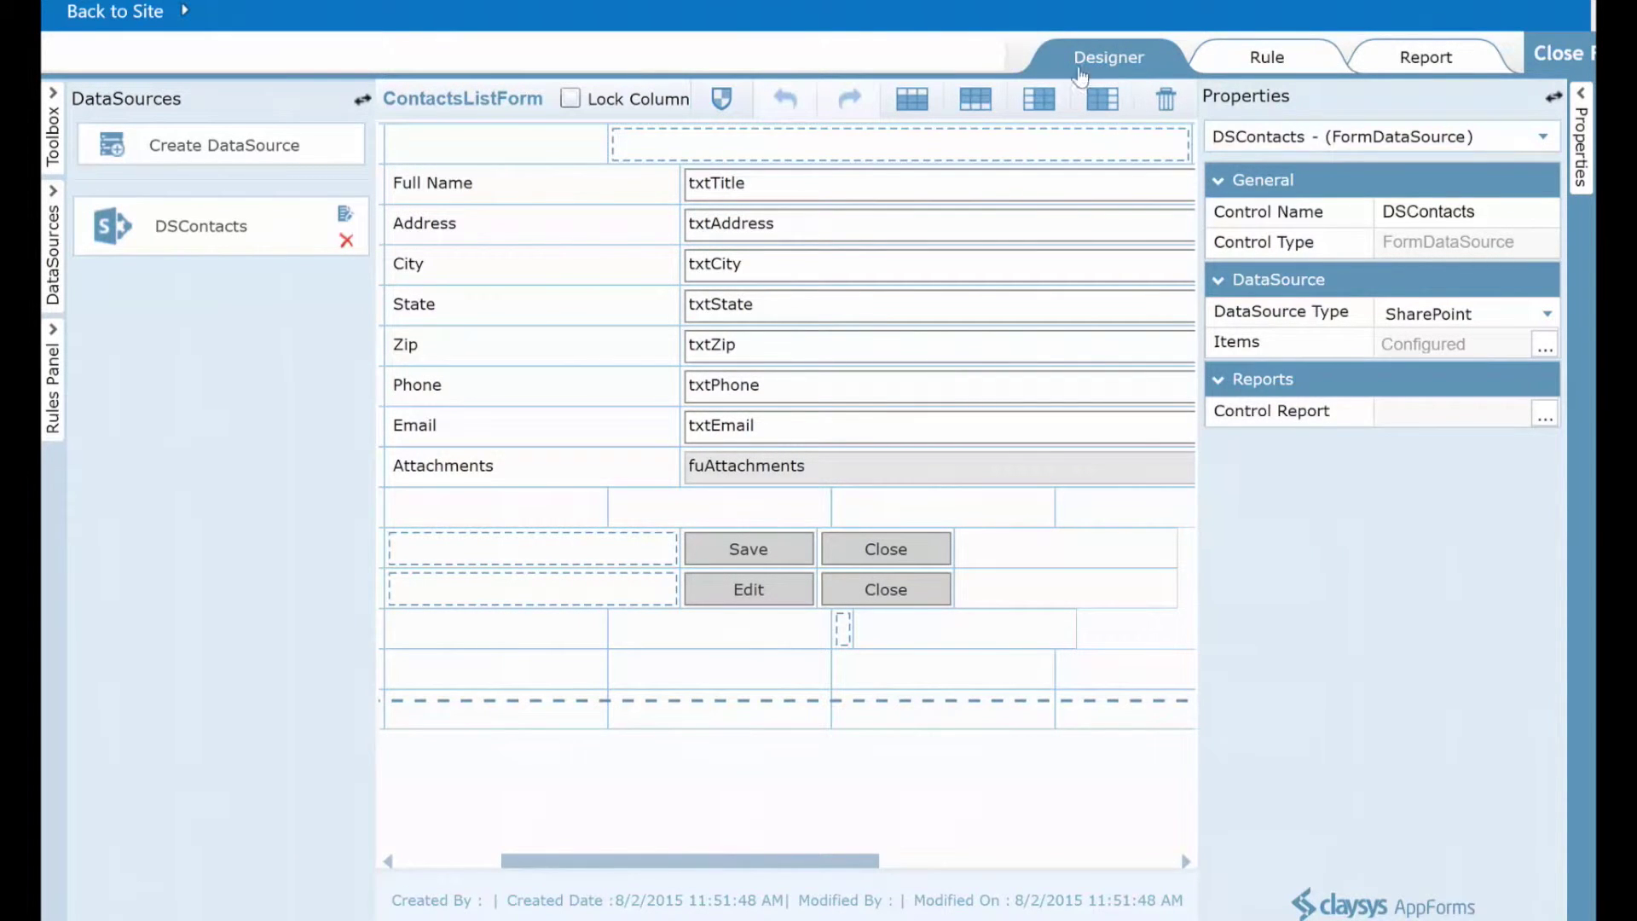
Show the form's rules and select the InsertUpdate rule to view its Save trigger
{"action": "left_click", "coordinate": [1265, 59]}
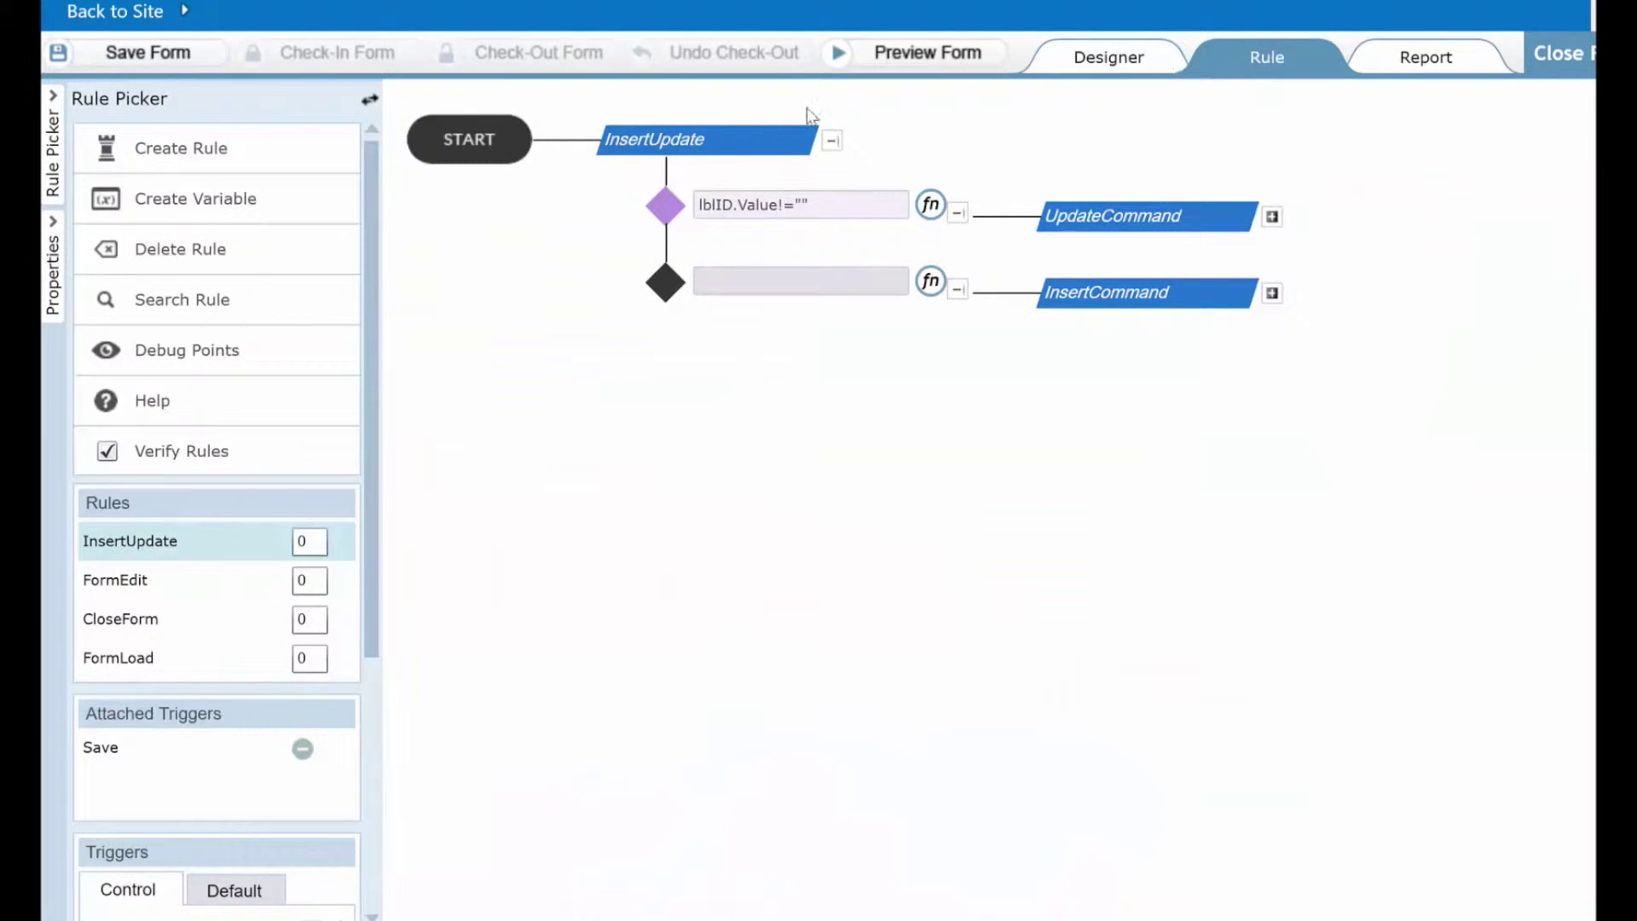
{"action": "left_click", "coordinate": [725, 140]}
{"action": "left_click_drag", "start_coordinate": [666, 141], "coordinate": [693, 143]}
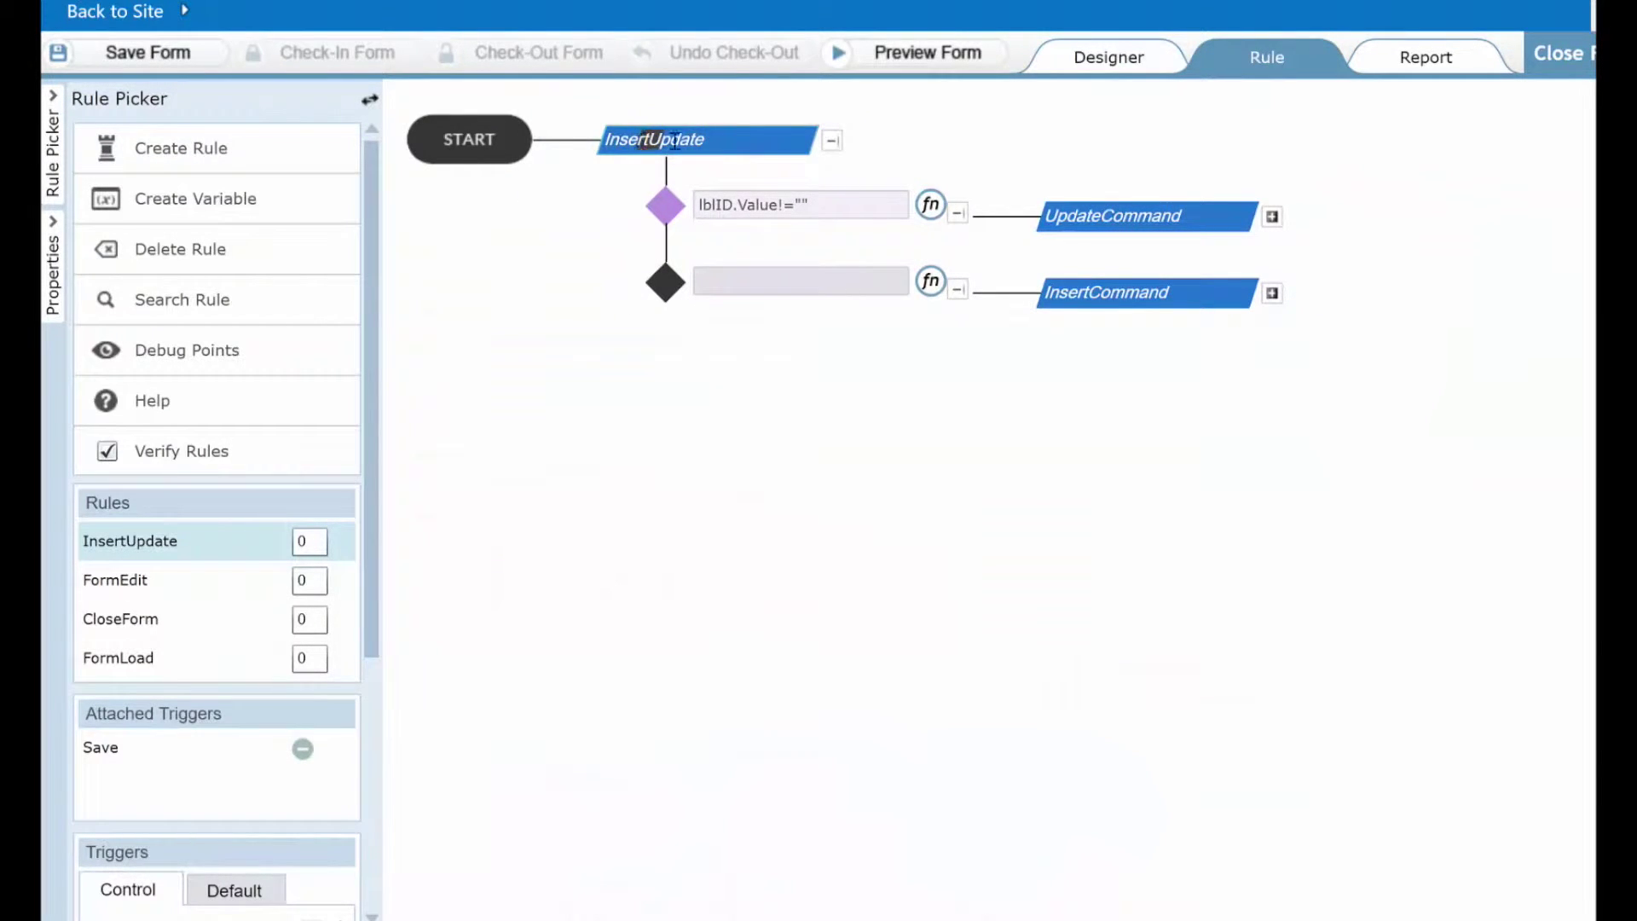
{"action": "double_click", "coordinate": [652, 139]}
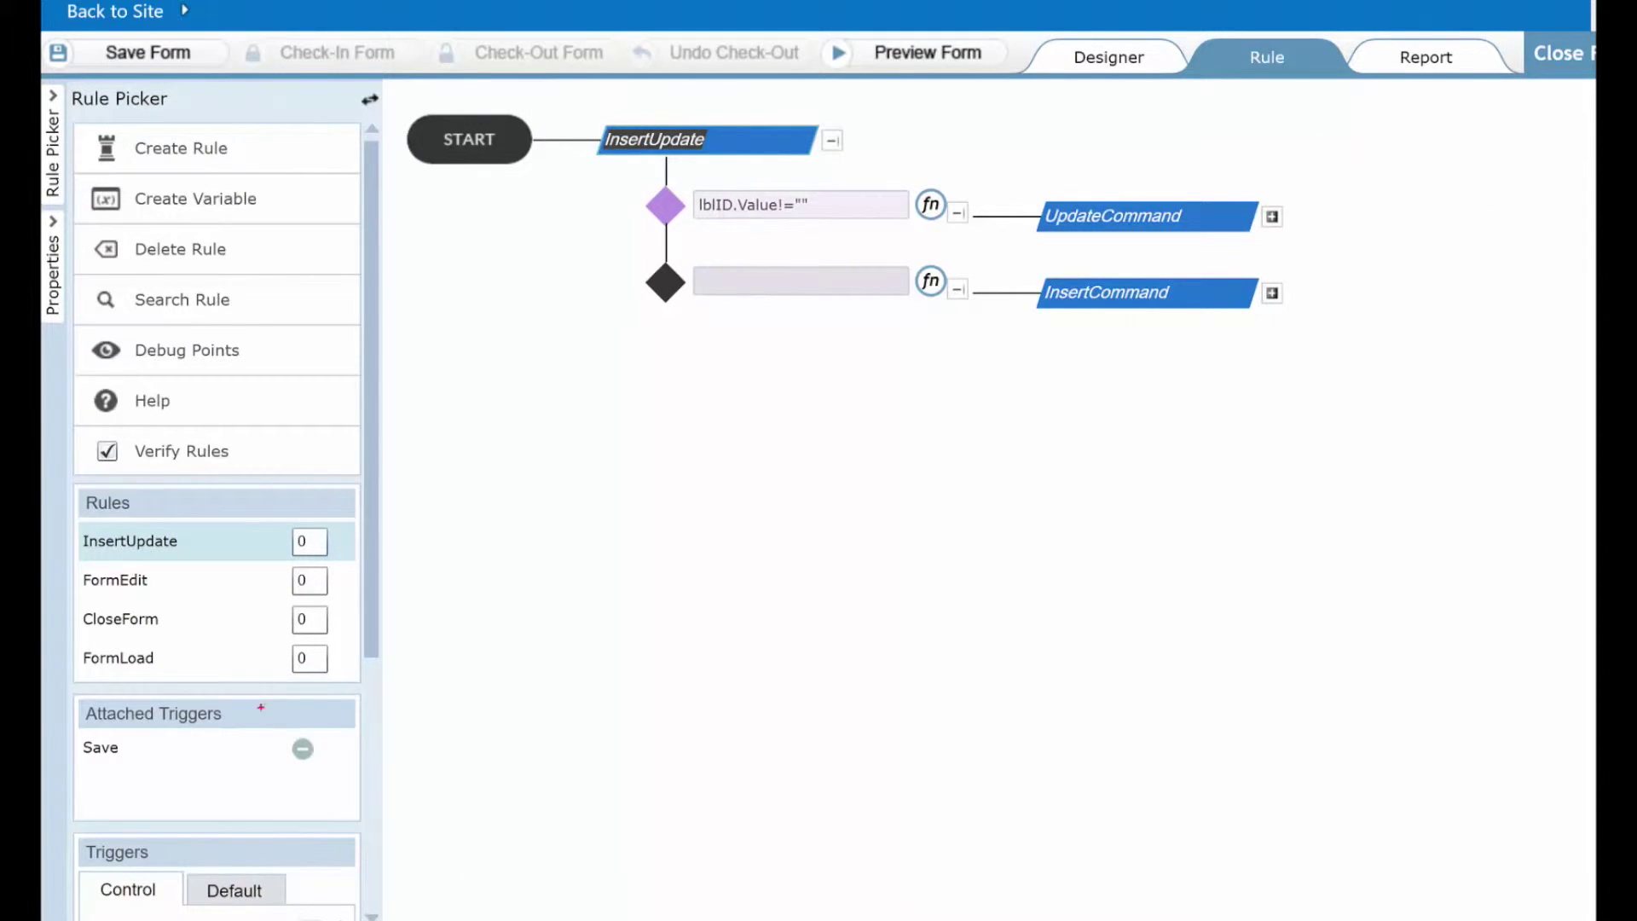
{"action": "left_click_drag", "start_coordinate": [261, 706], "coordinate": [506, 642]}
{"action": "left_click_drag", "start_coordinate": [126, 757], "coordinate": [237, 817]}
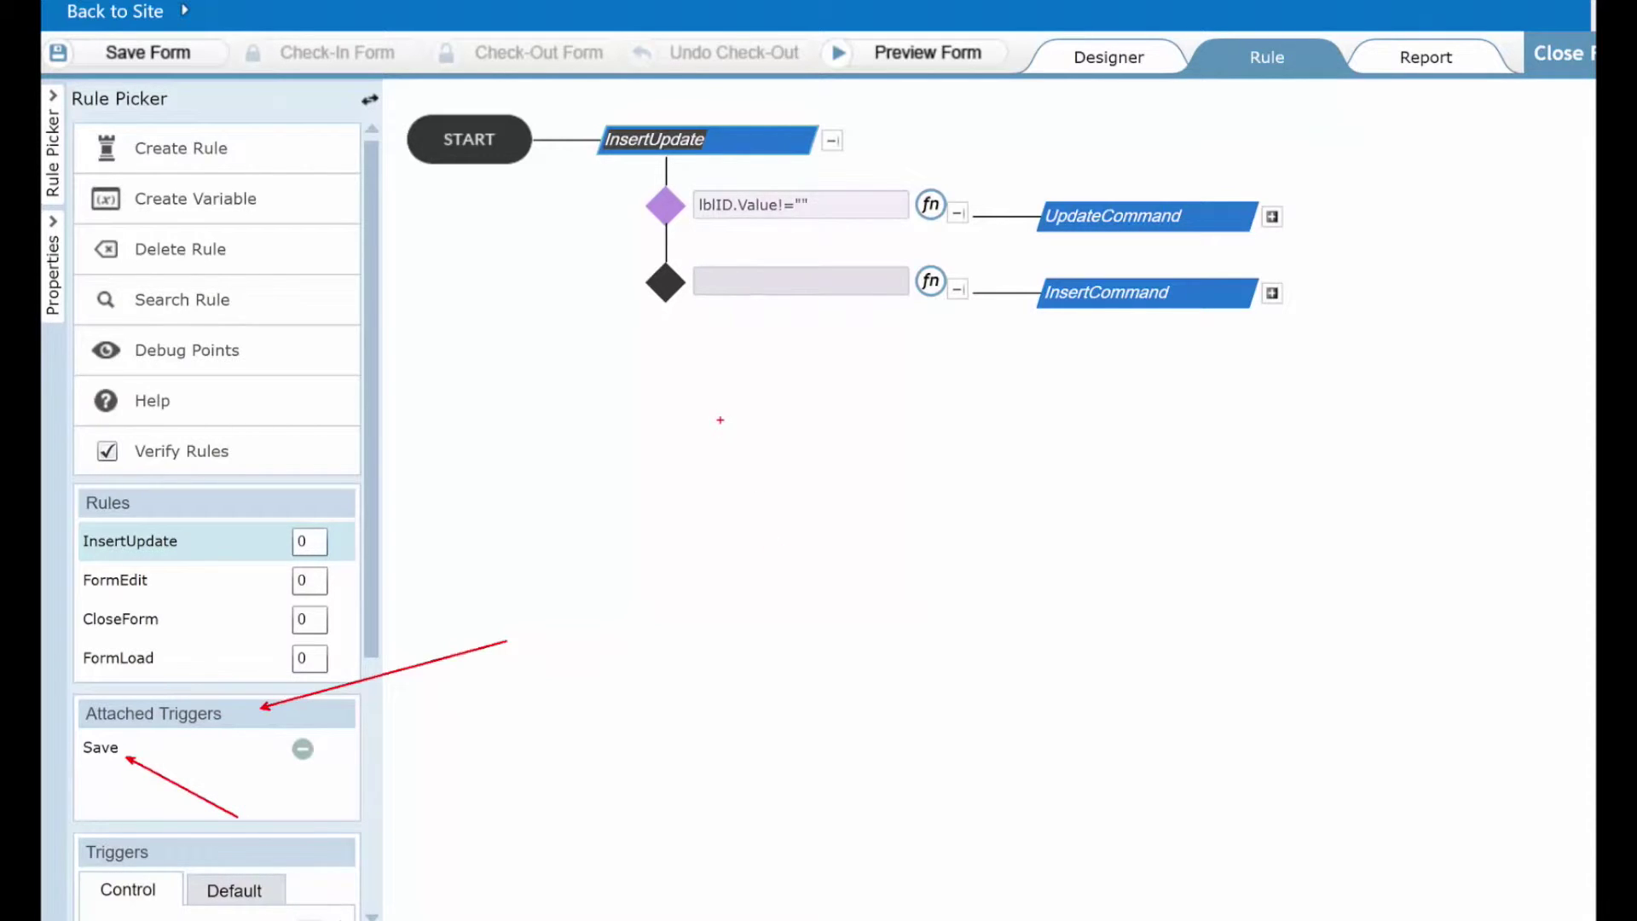
{"action": "key", "text": "Escape"}
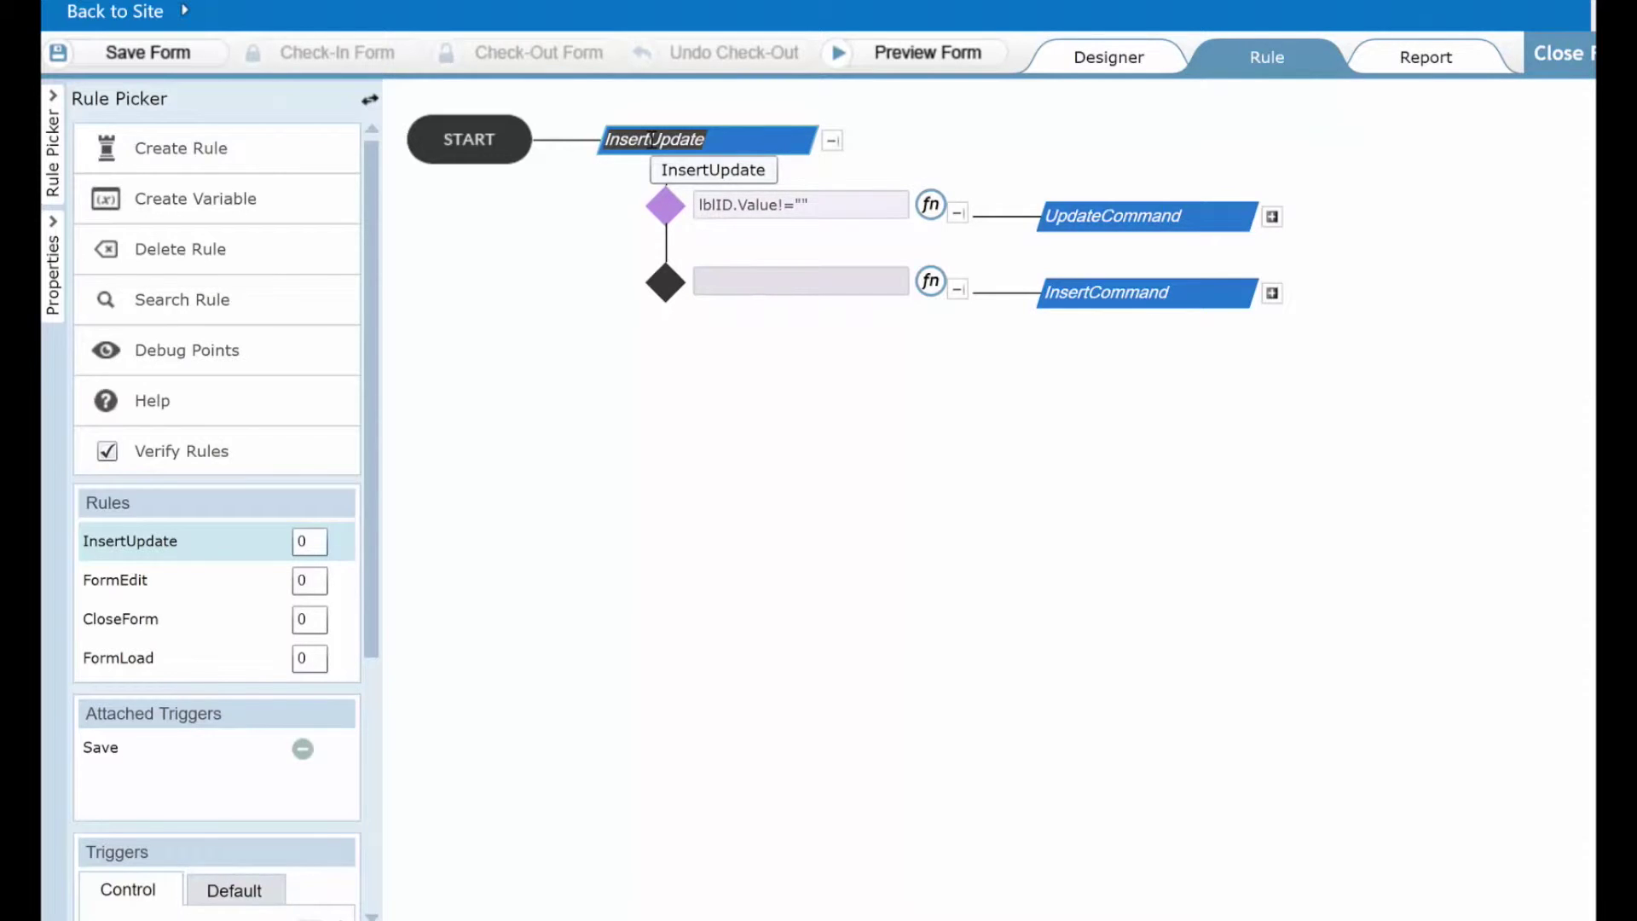
Highlight the lblID.Value!="" condition and its lblID reference
{"action": "left_click_drag", "start_coordinate": [851, 203], "coordinate": [671, 213]}
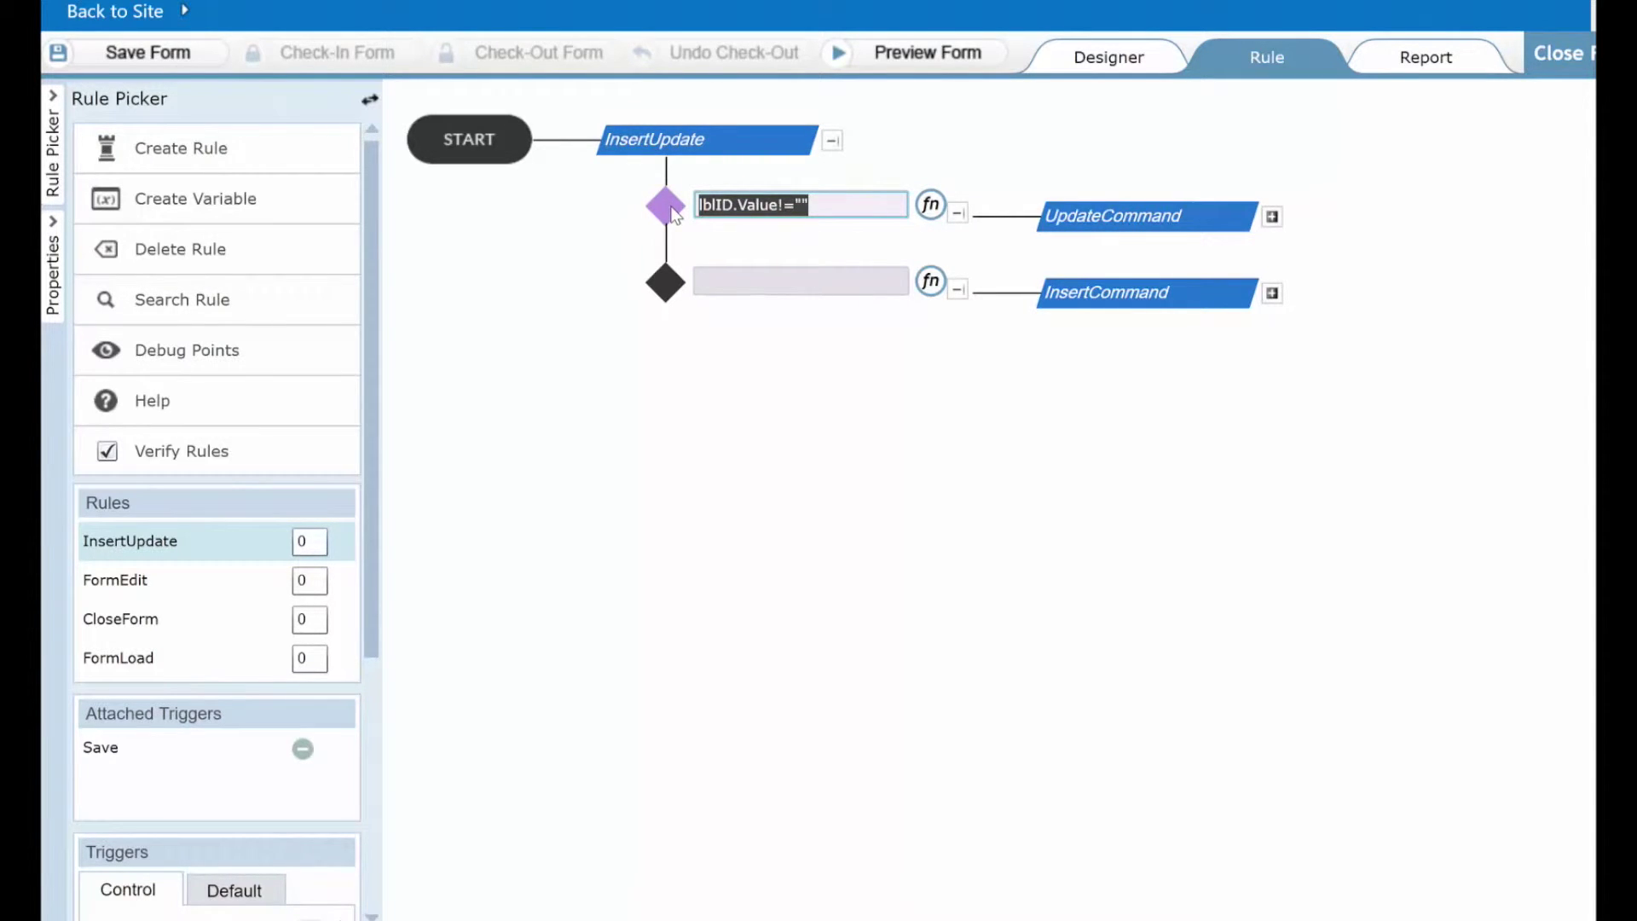
{"action": "left_click", "coordinate": [731, 207]}
{"action": "left_click_drag", "start_coordinate": [732, 208], "coordinate": [689, 206]}
{"action": "left_click", "coordinate": [1106, 69]}
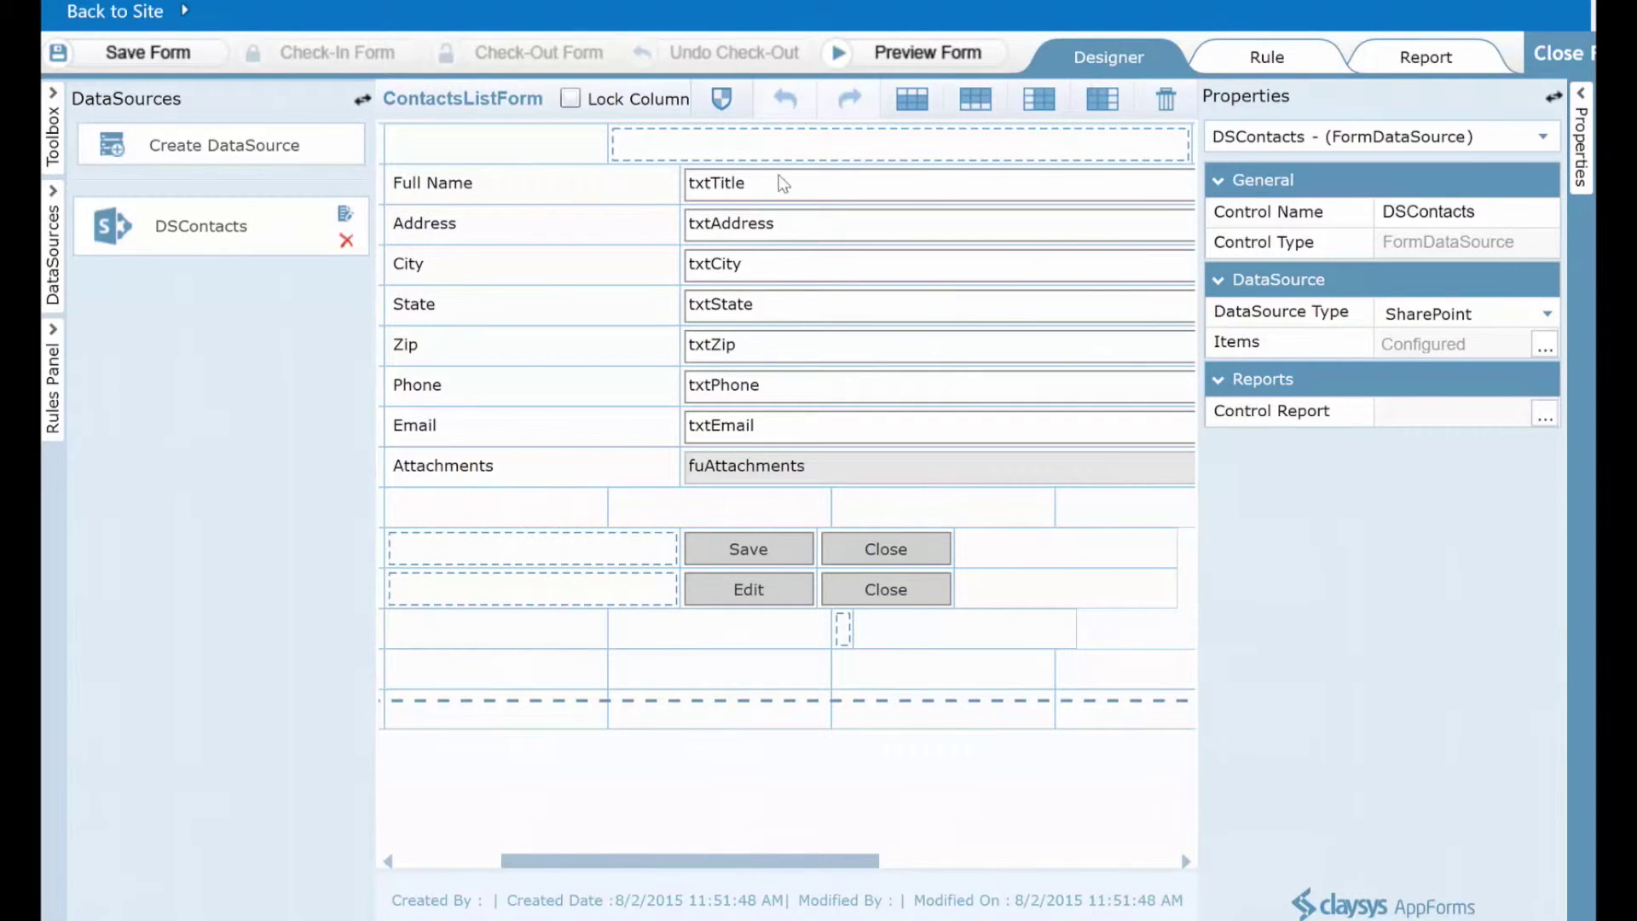
{"action": "left_click", "coordinate": [724, 157]}
{"action": "left_click_drag", "start_coordinate": [1204, 243], "coordinate": [1106, 260]}
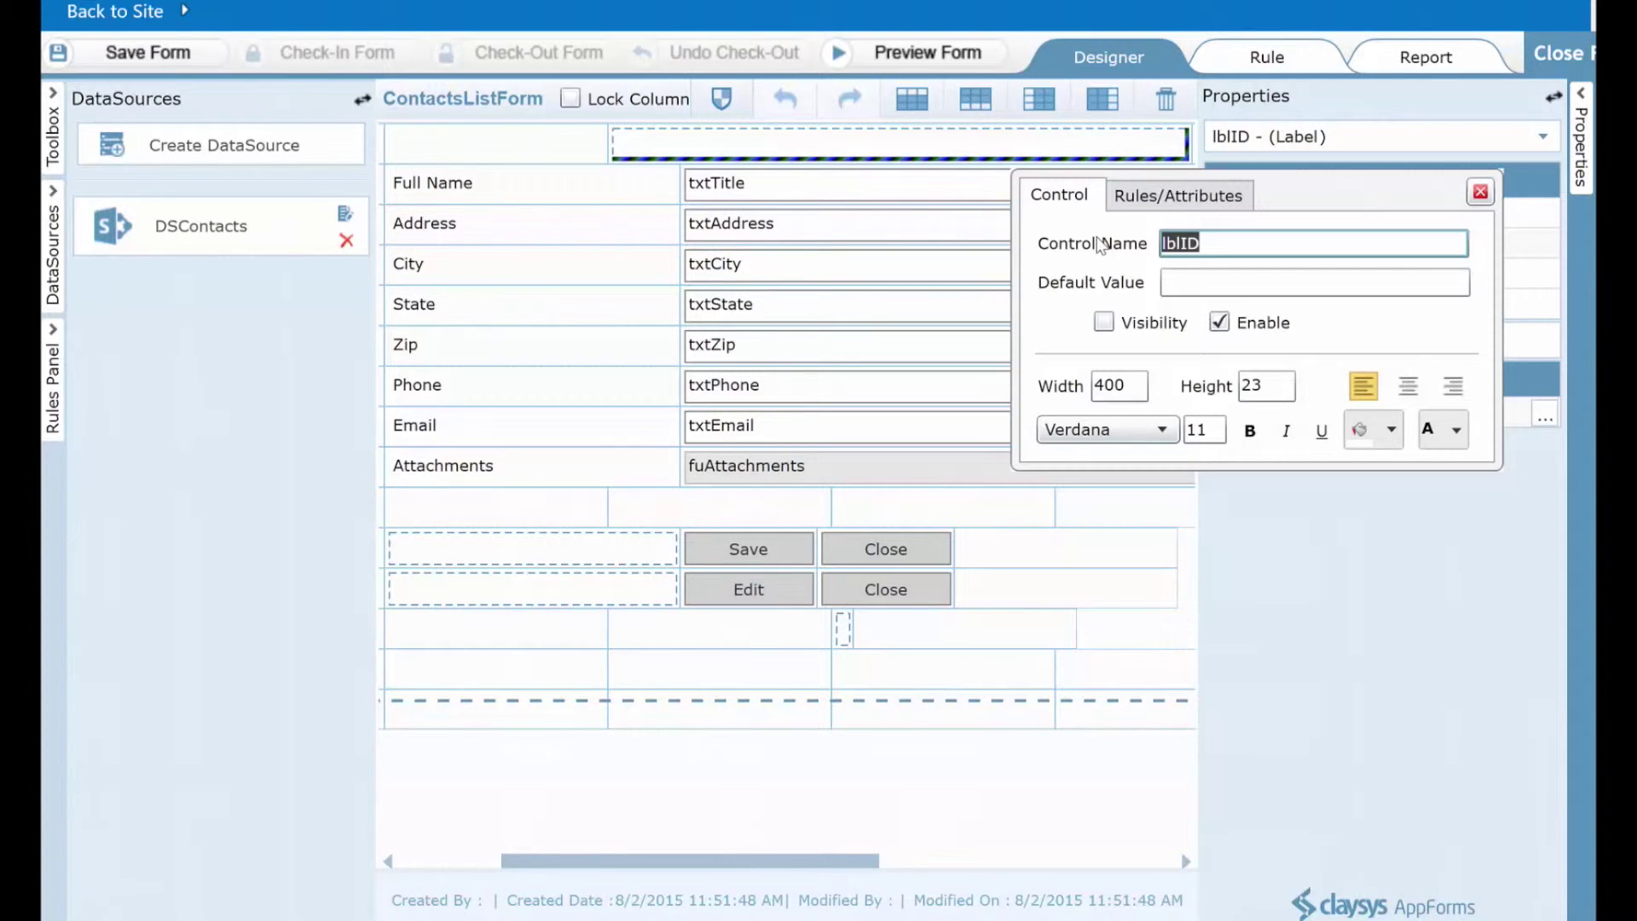
{"action": "left_click", "coordinate": [1268, 56]}
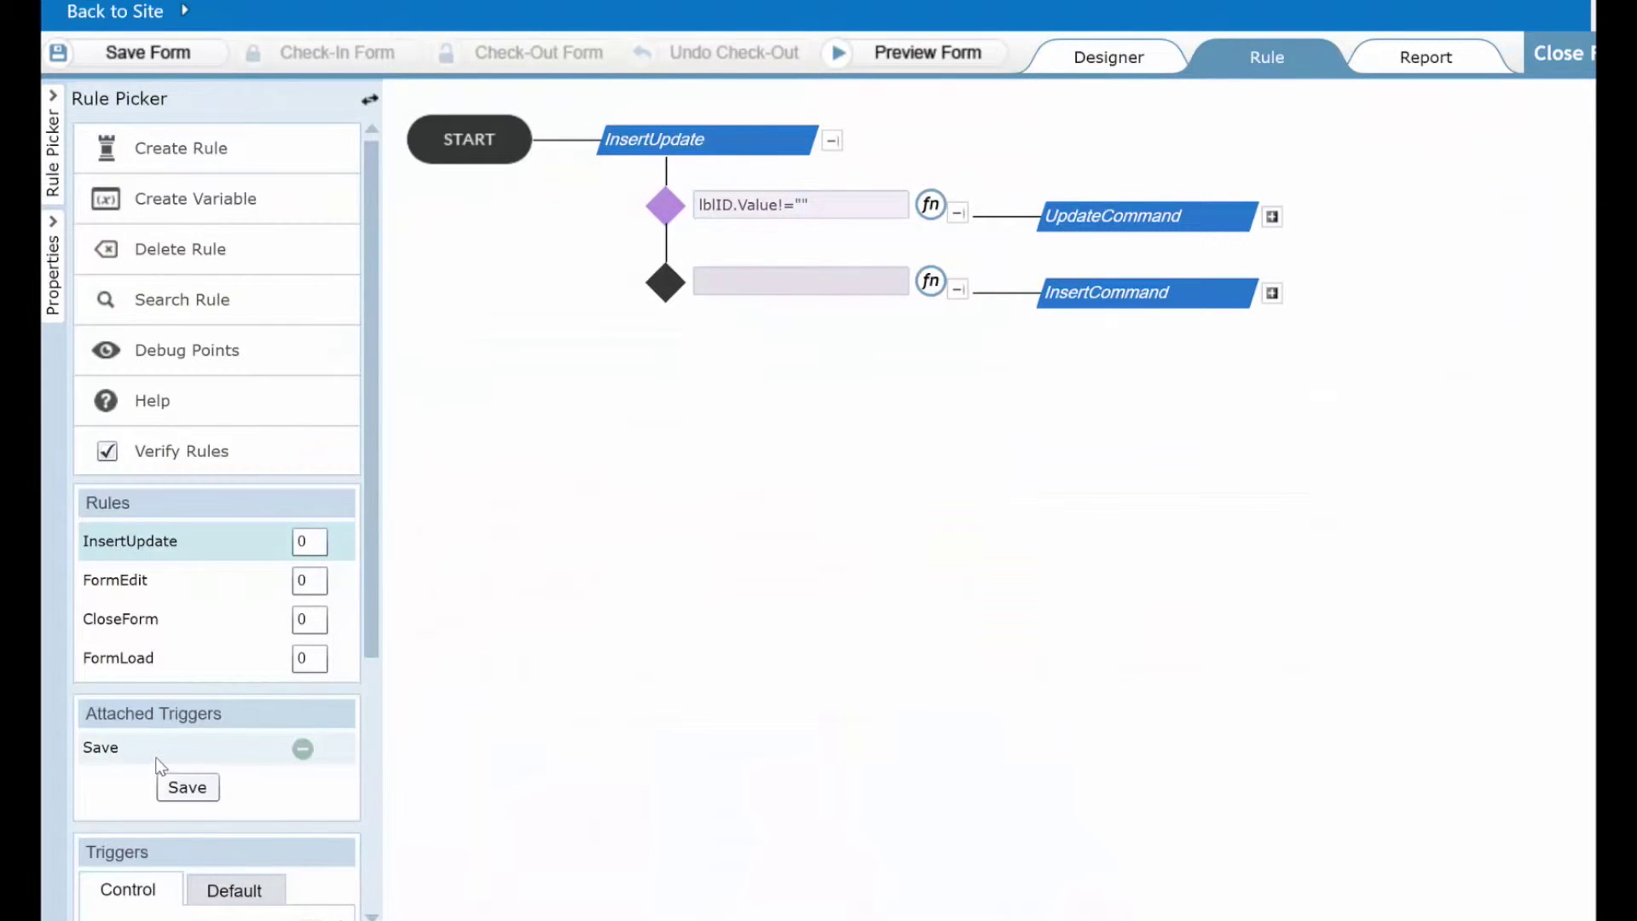
{"action": "left_click", "coordinate": [837, 203]}
{"action": "left_click_drag", "start_coordinate": [837, 203], "coordinate": [678, 222]}
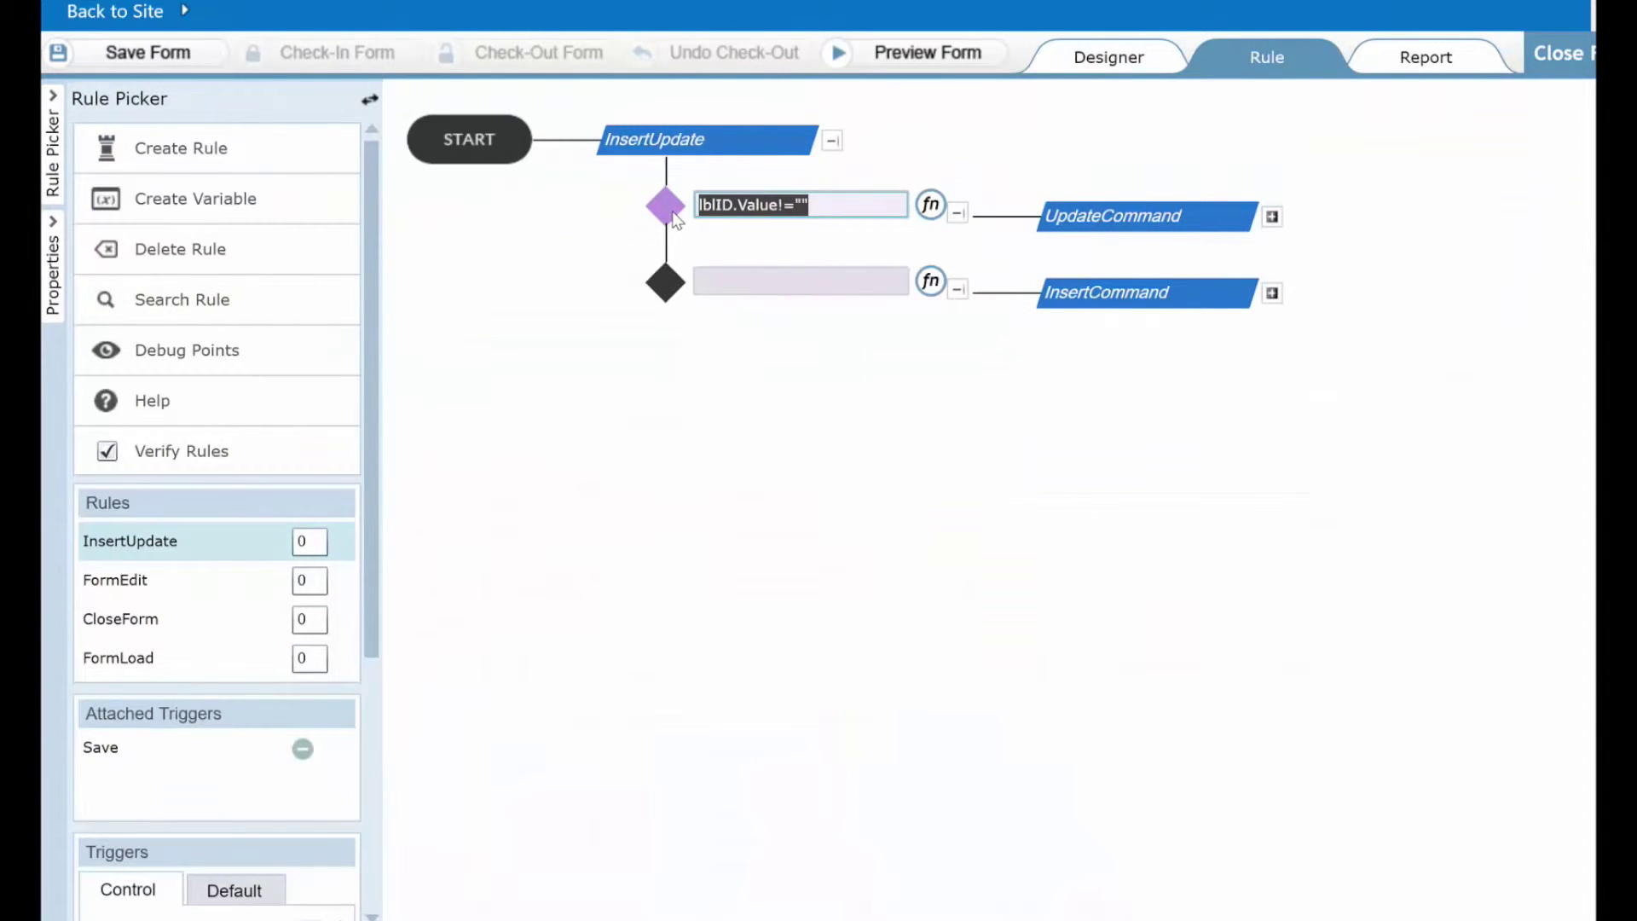
{"action": "left_click", "coordinate": [787, 213]}
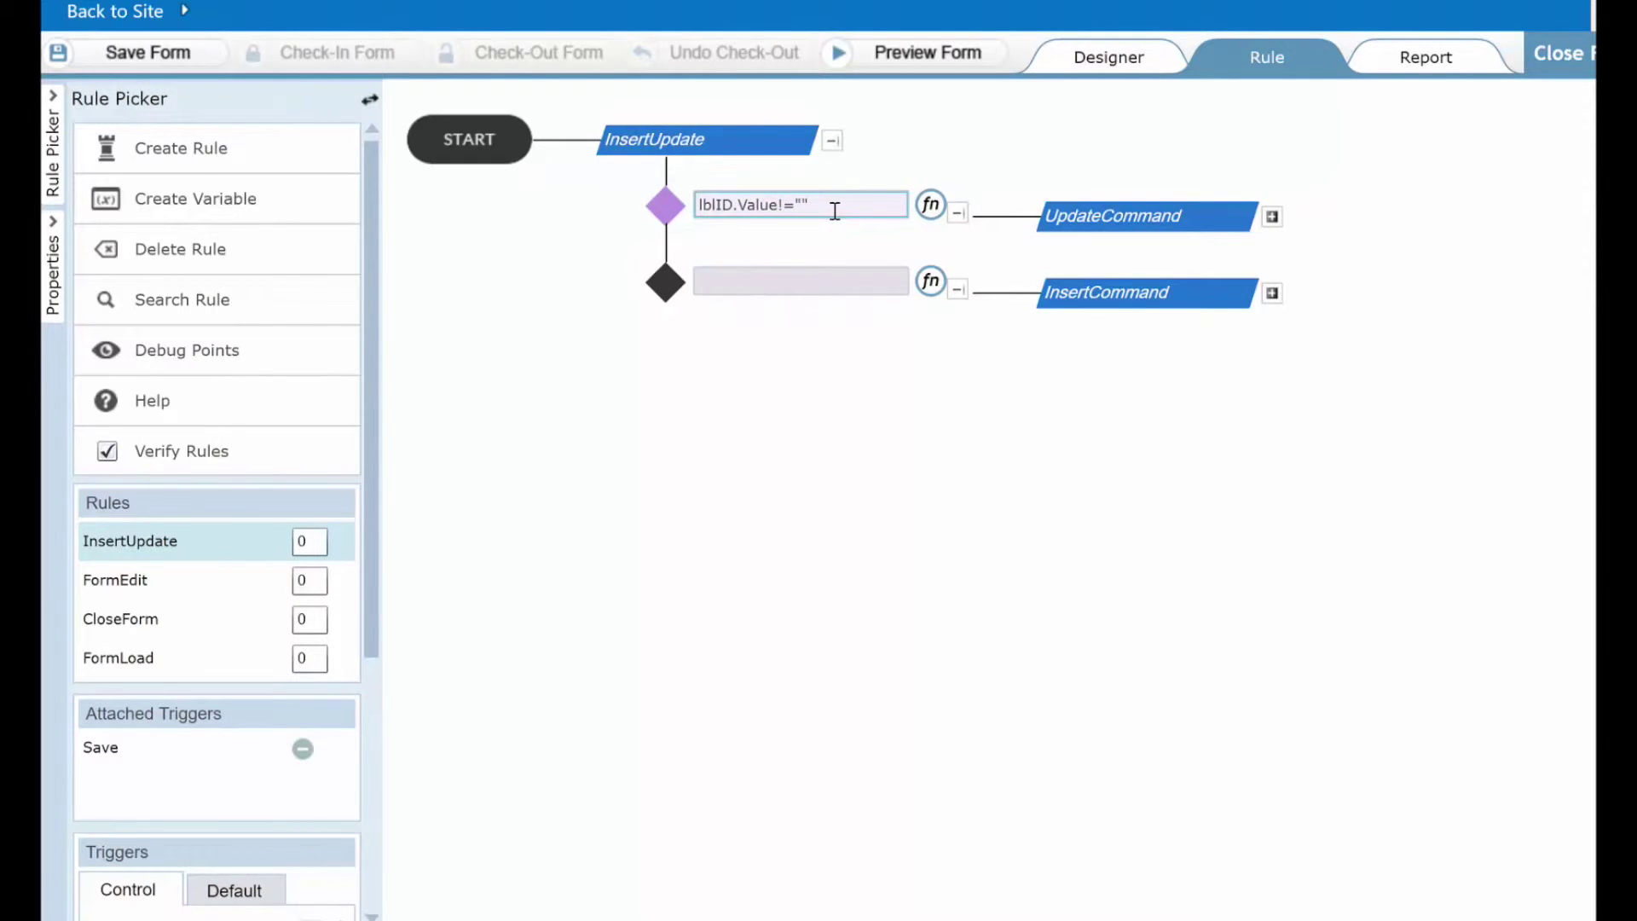
{"action": "double_click", "coordinate": [1164, 218]}
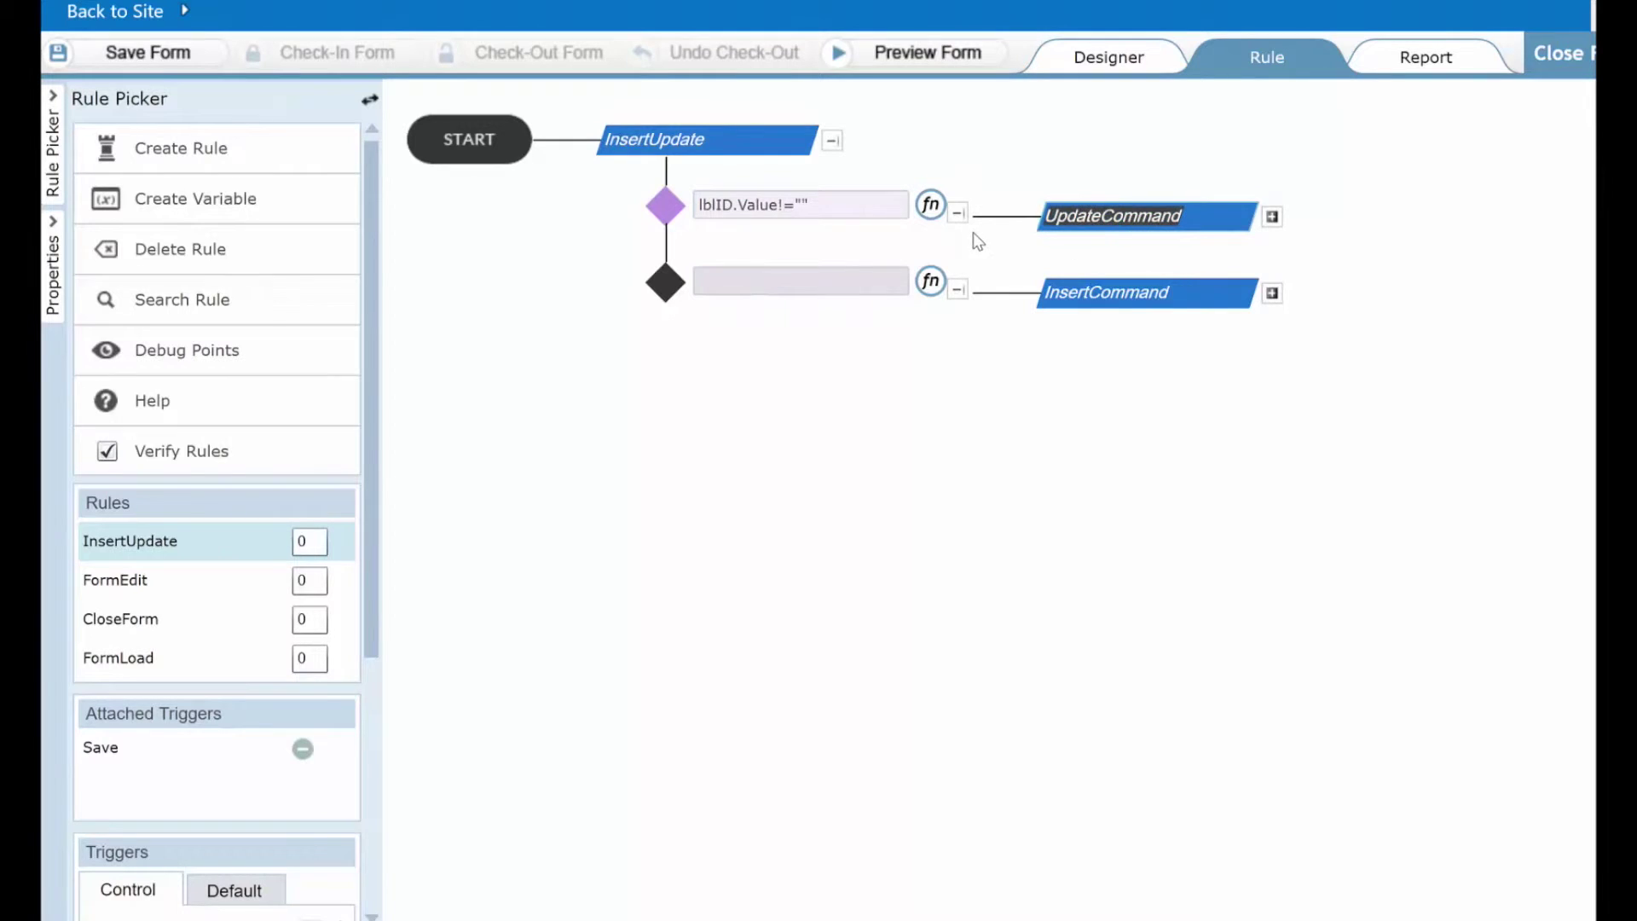
{"action": "left_click", "coordinate": [1274, 218]}
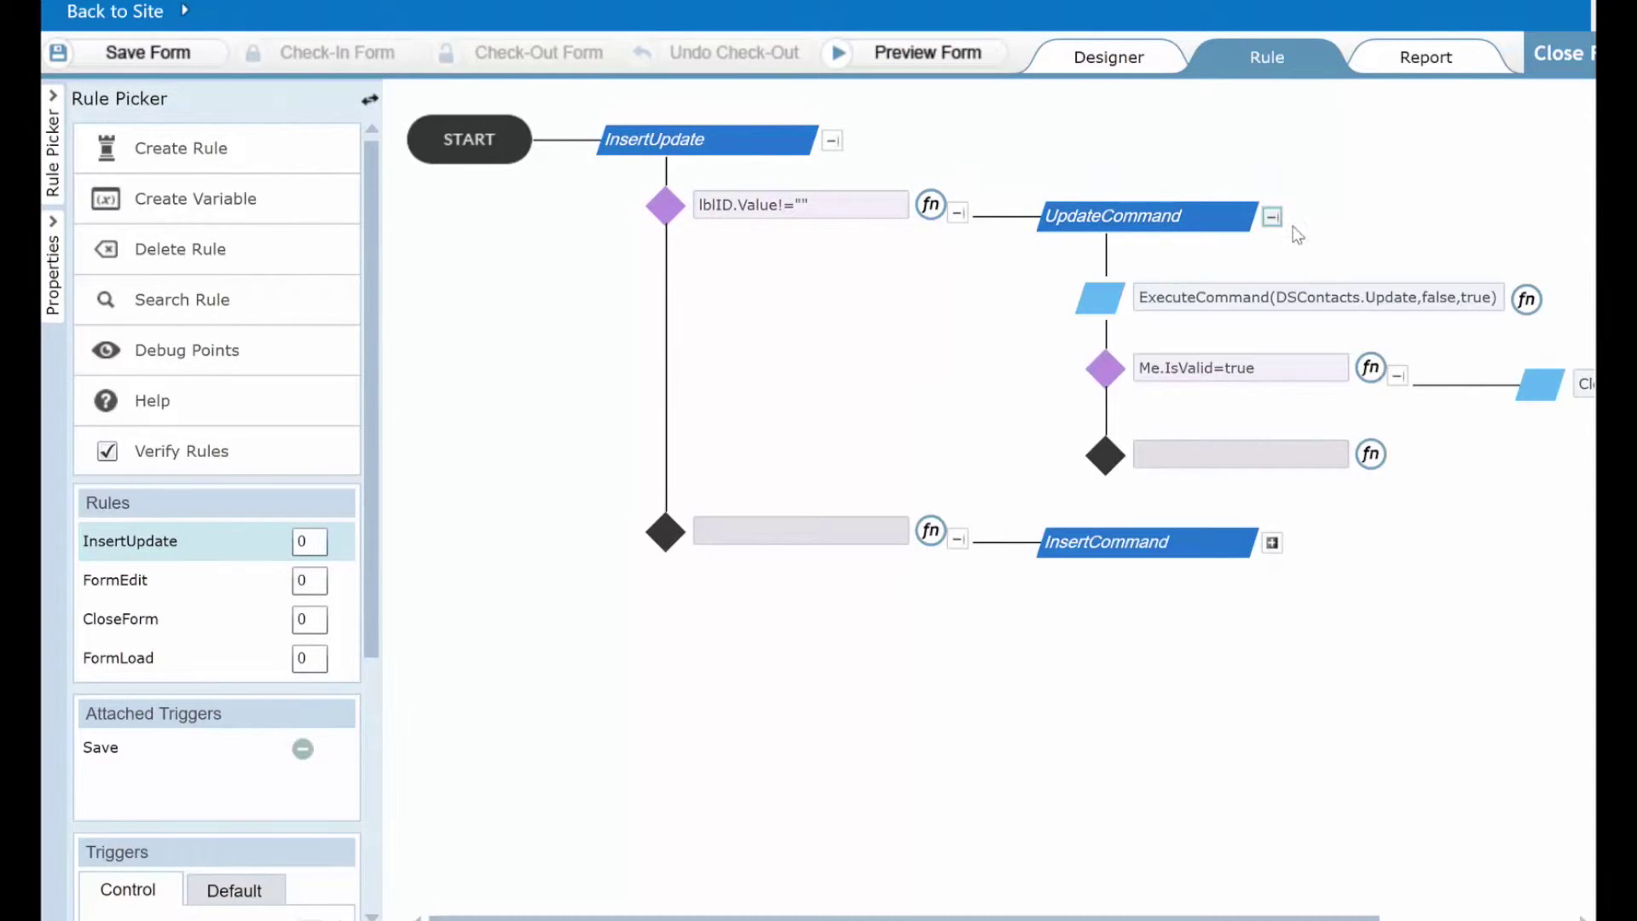
{"action": "left_click_drag", "start_coordinate": [1277, 296], "coordinate": [1362, 298]}
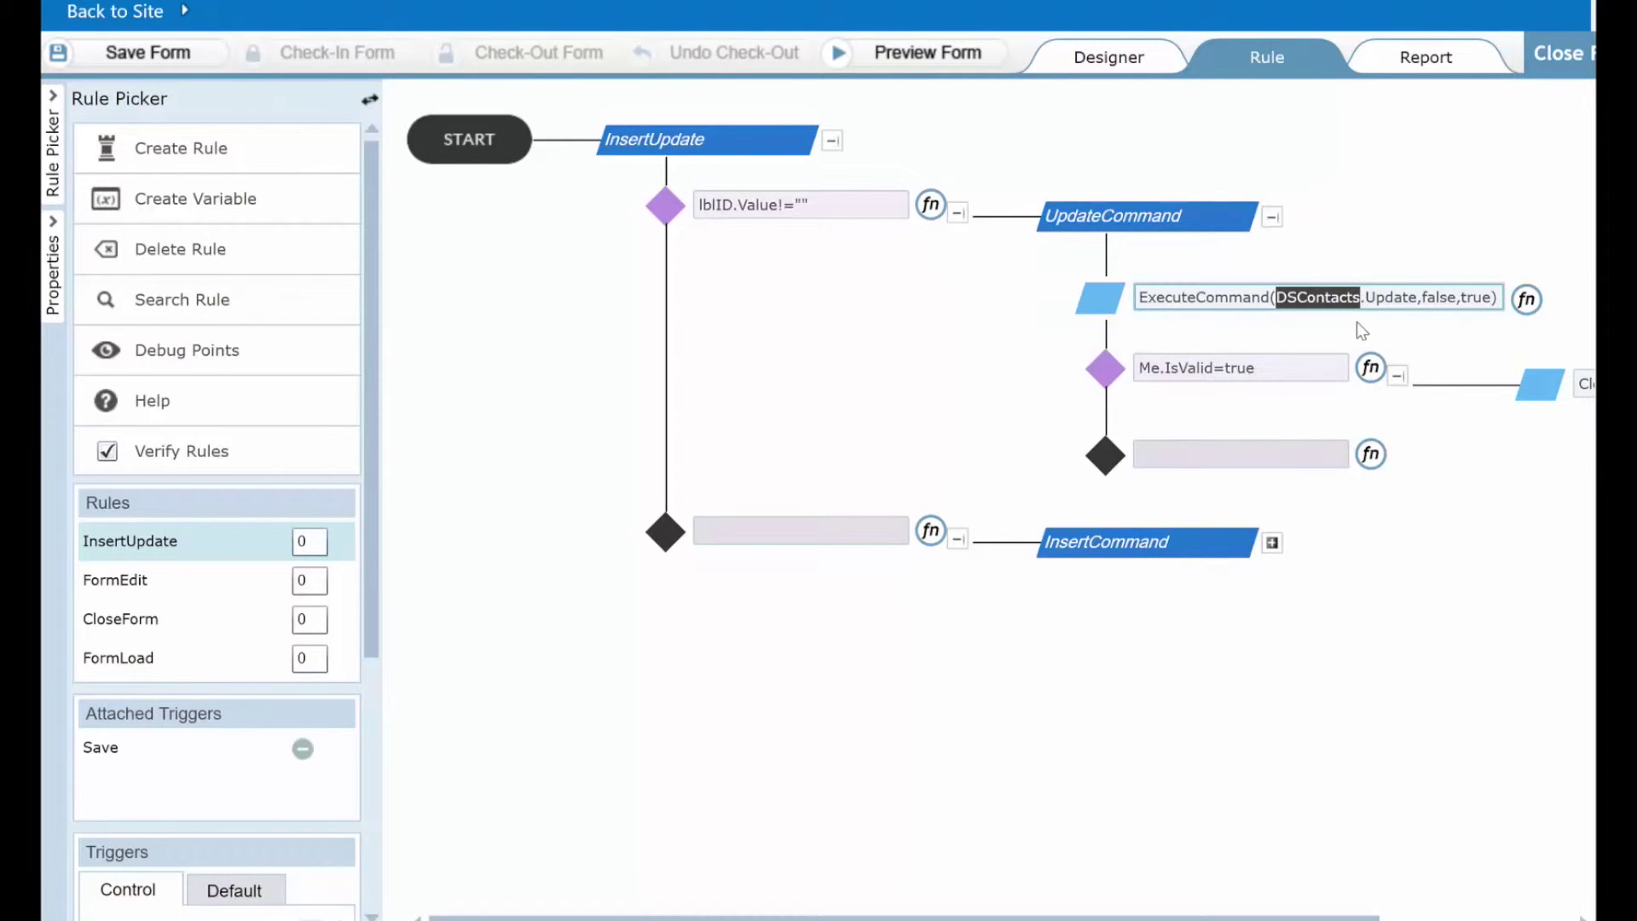
{"action": "left_click_drag", "start_coordinate": [1365, 297], "coordinate": [1418, 298]}
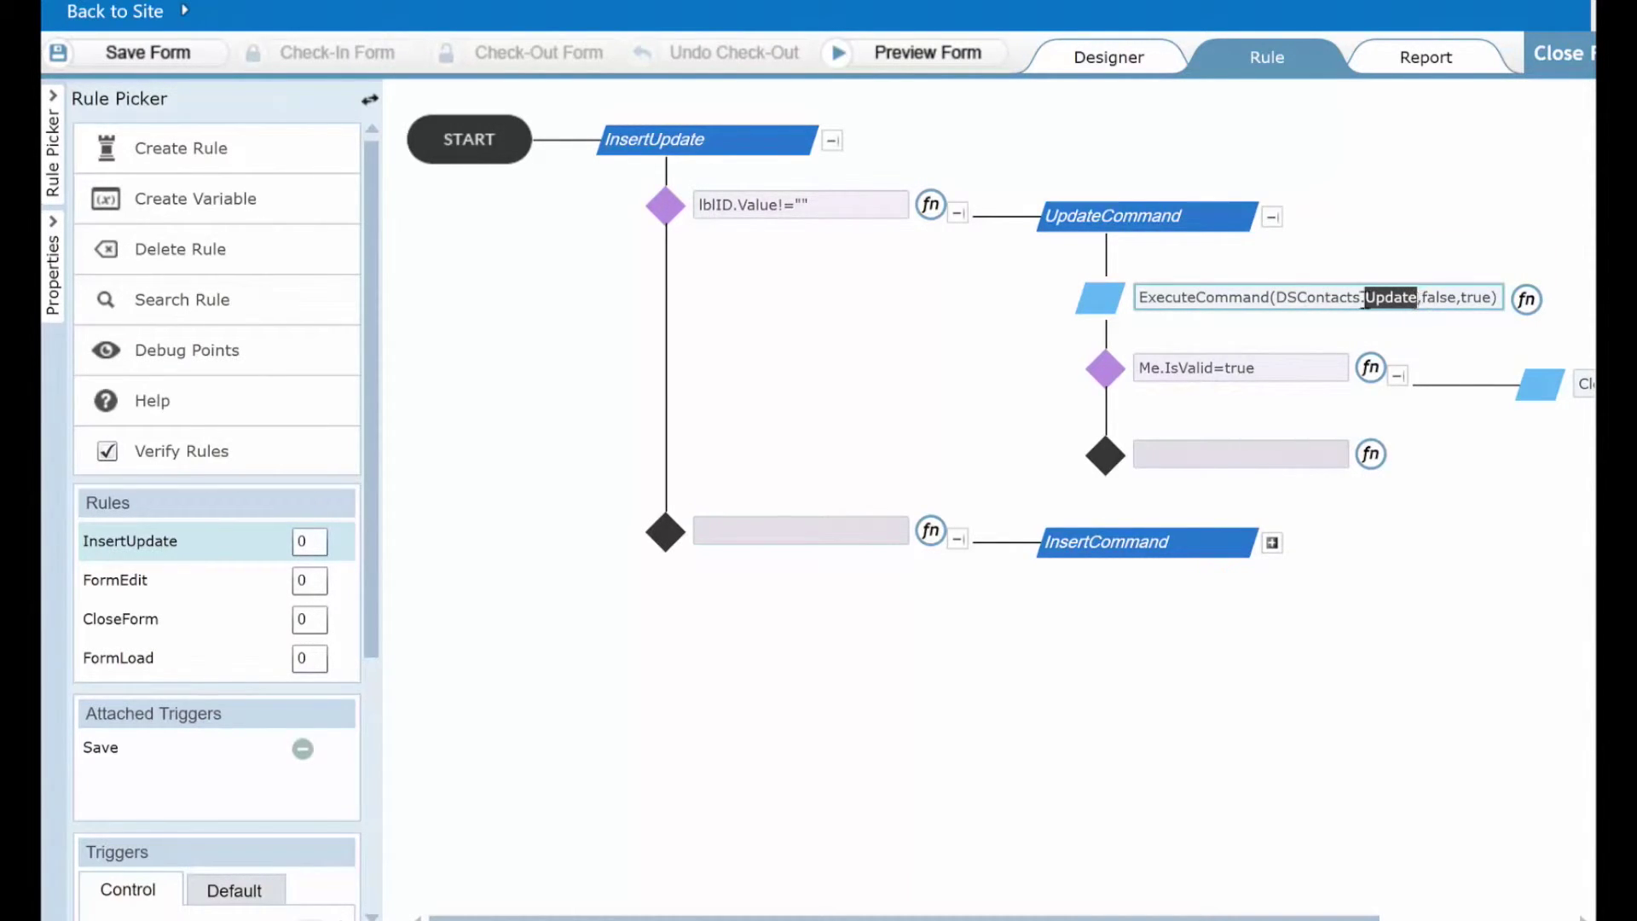
{"action": "left_click_drag", "start_coordinate": [810, 206], "coordinate": [634, 211]}
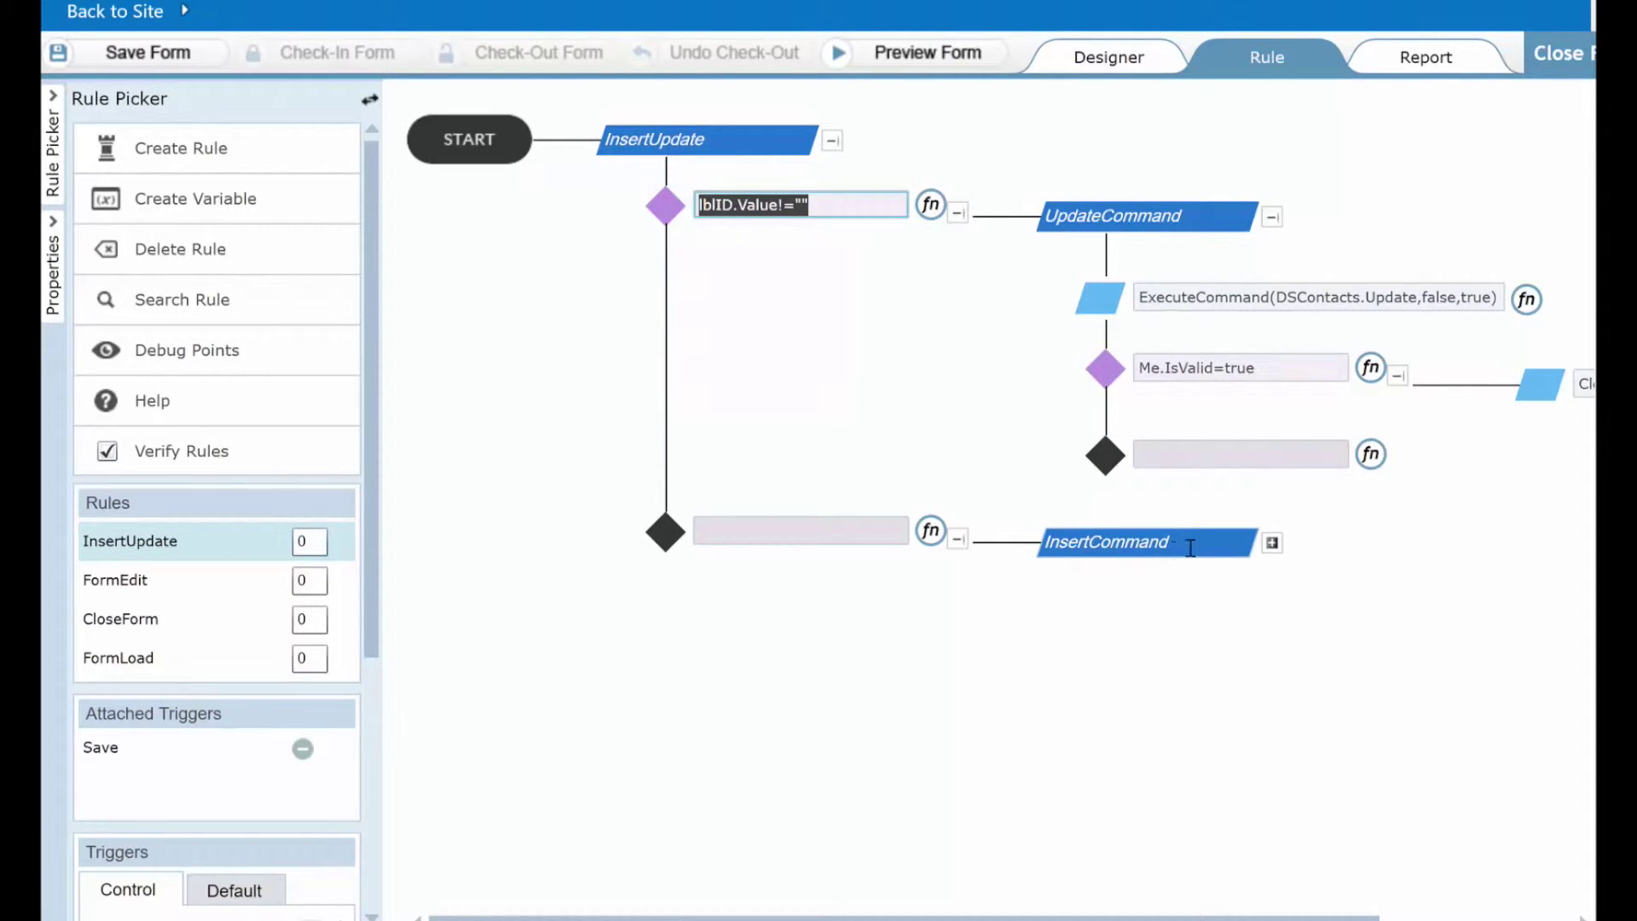
{"action": "left_click_drag", "start_coordinate": [1190, 548], "coordinate": [1019, 549]}
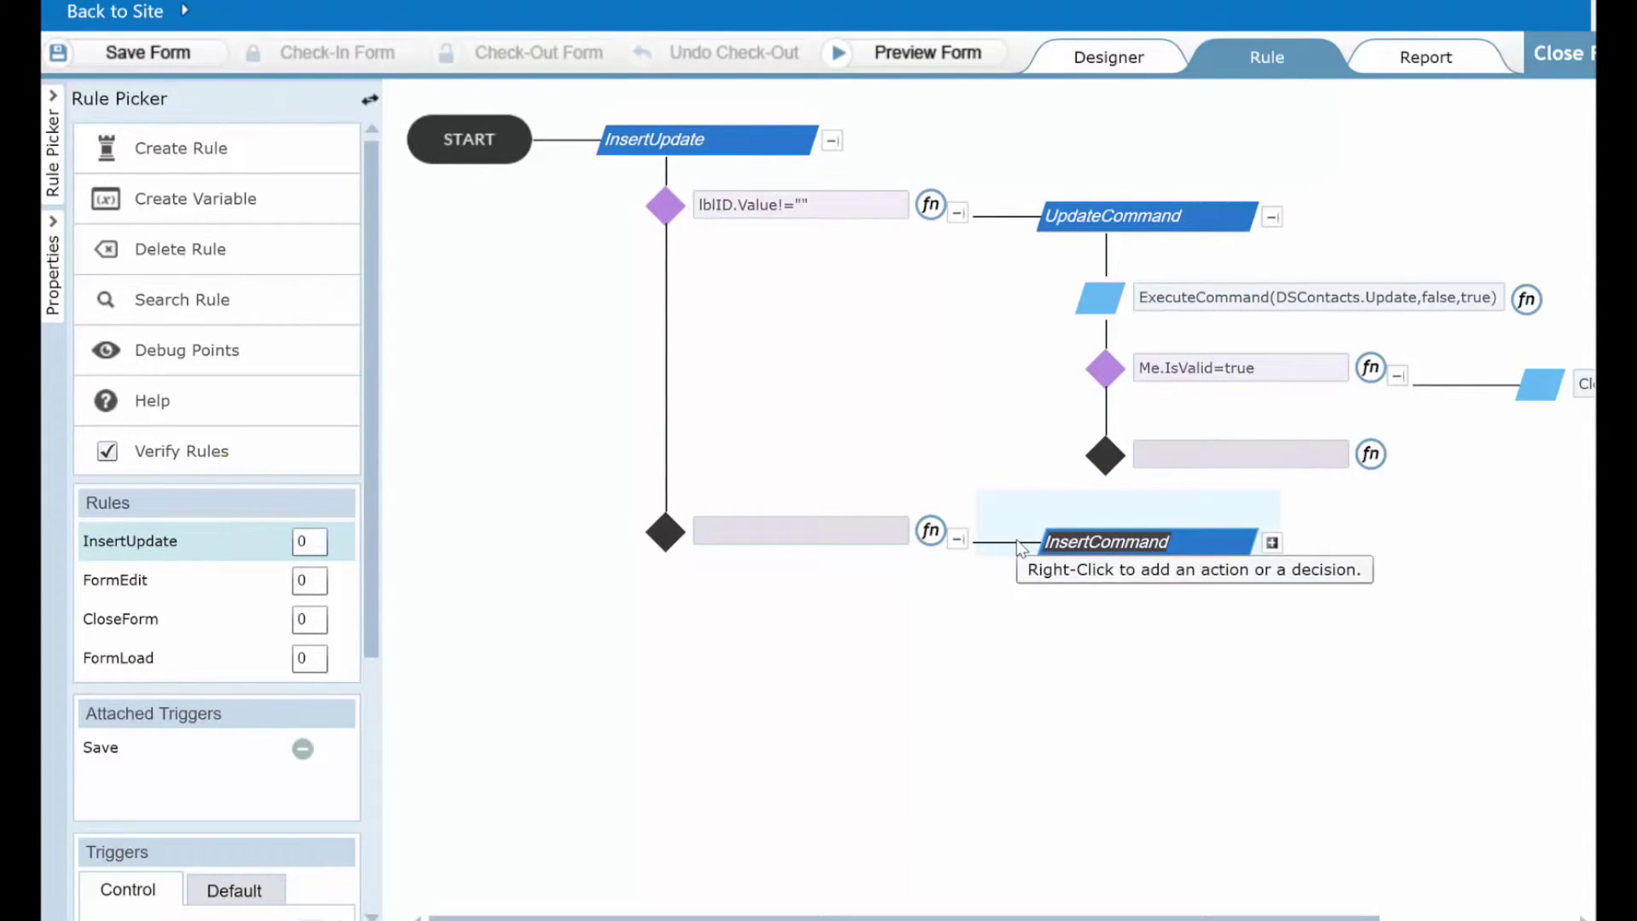
Expand the InsertCommand branch and highlight DSContacts.Insert in its ExecuteCommand
{"action": "left_click", "coordinate": [1272, 542]}
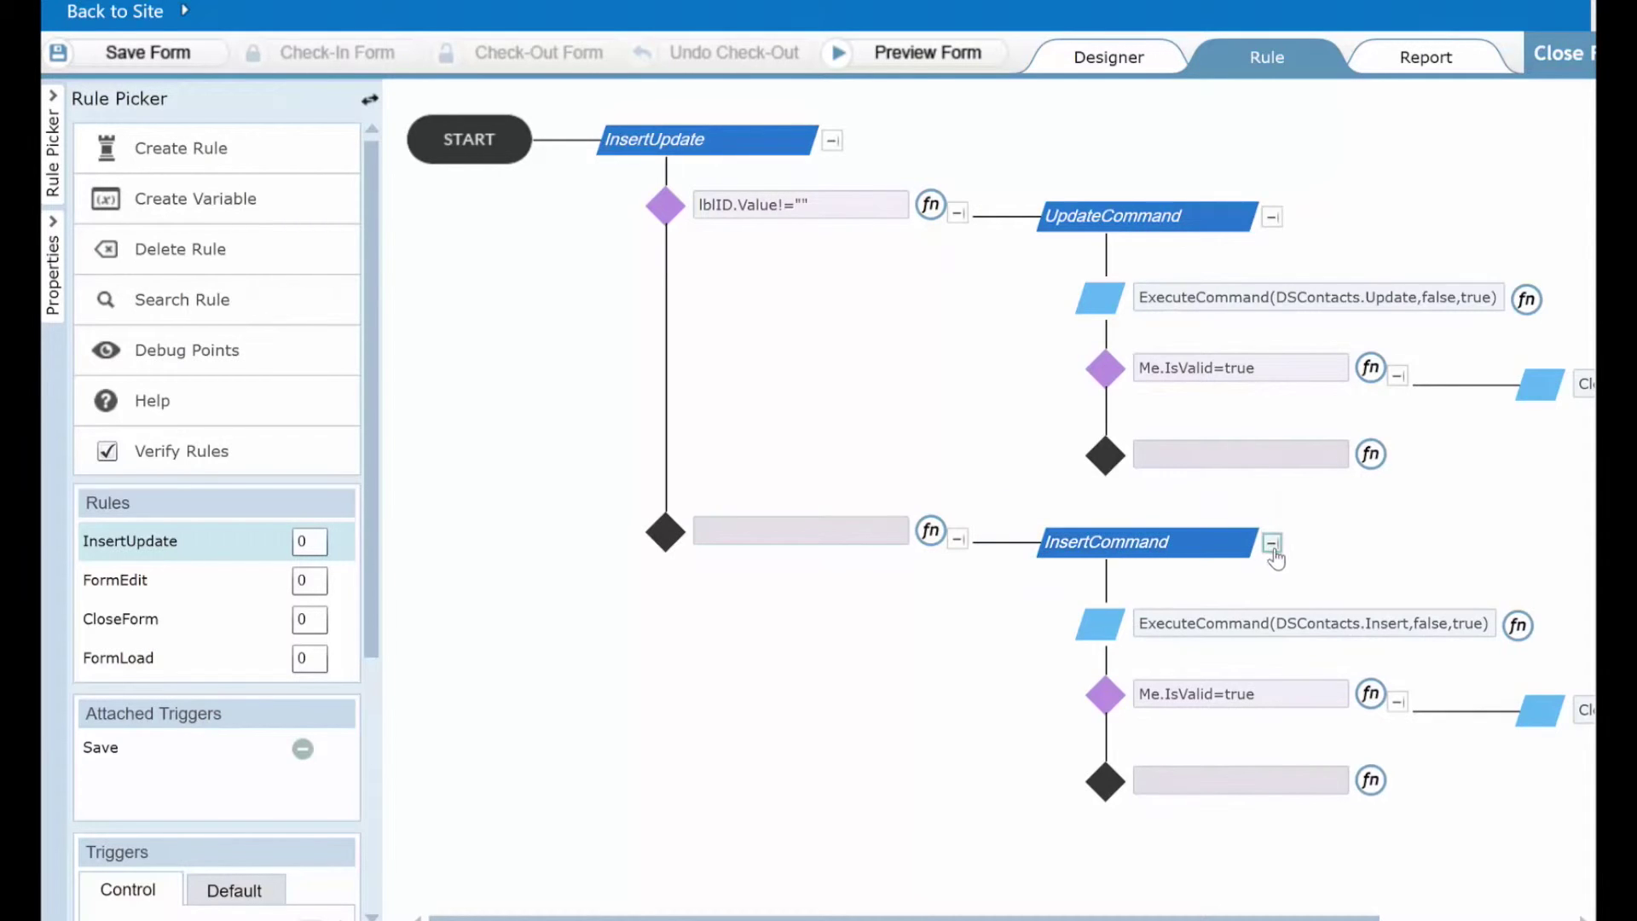
{"action": "left_click_drag", "start_coordinate": [1273, 623], "coordinate": [1415, 633]}
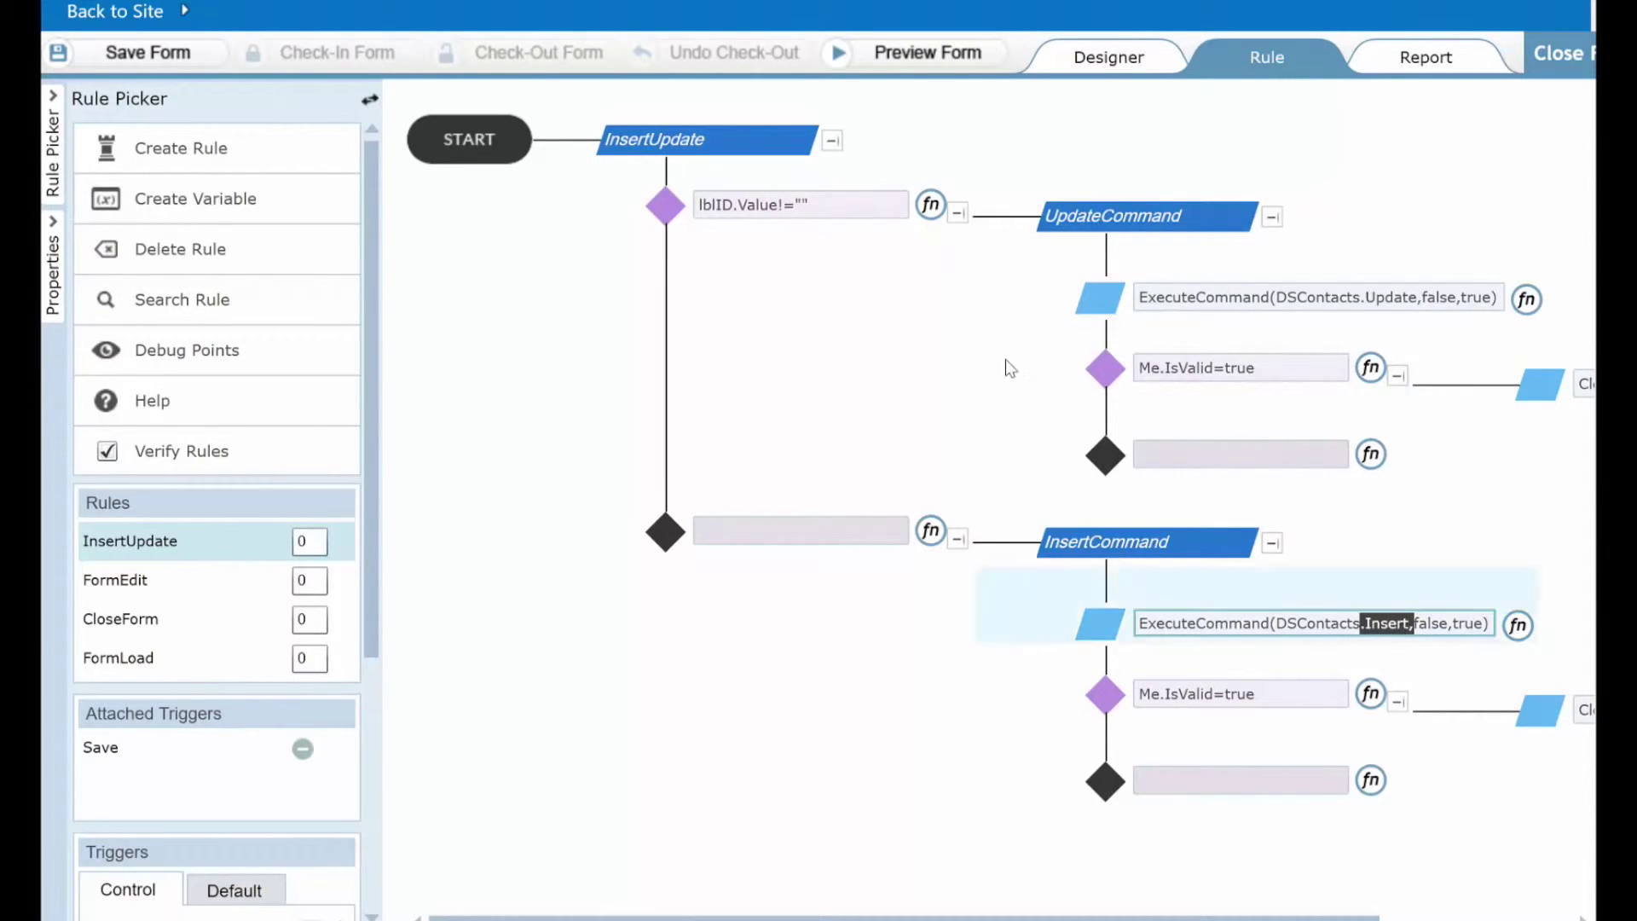
{"action": "left_click", "coordinate": [1103, 62]}
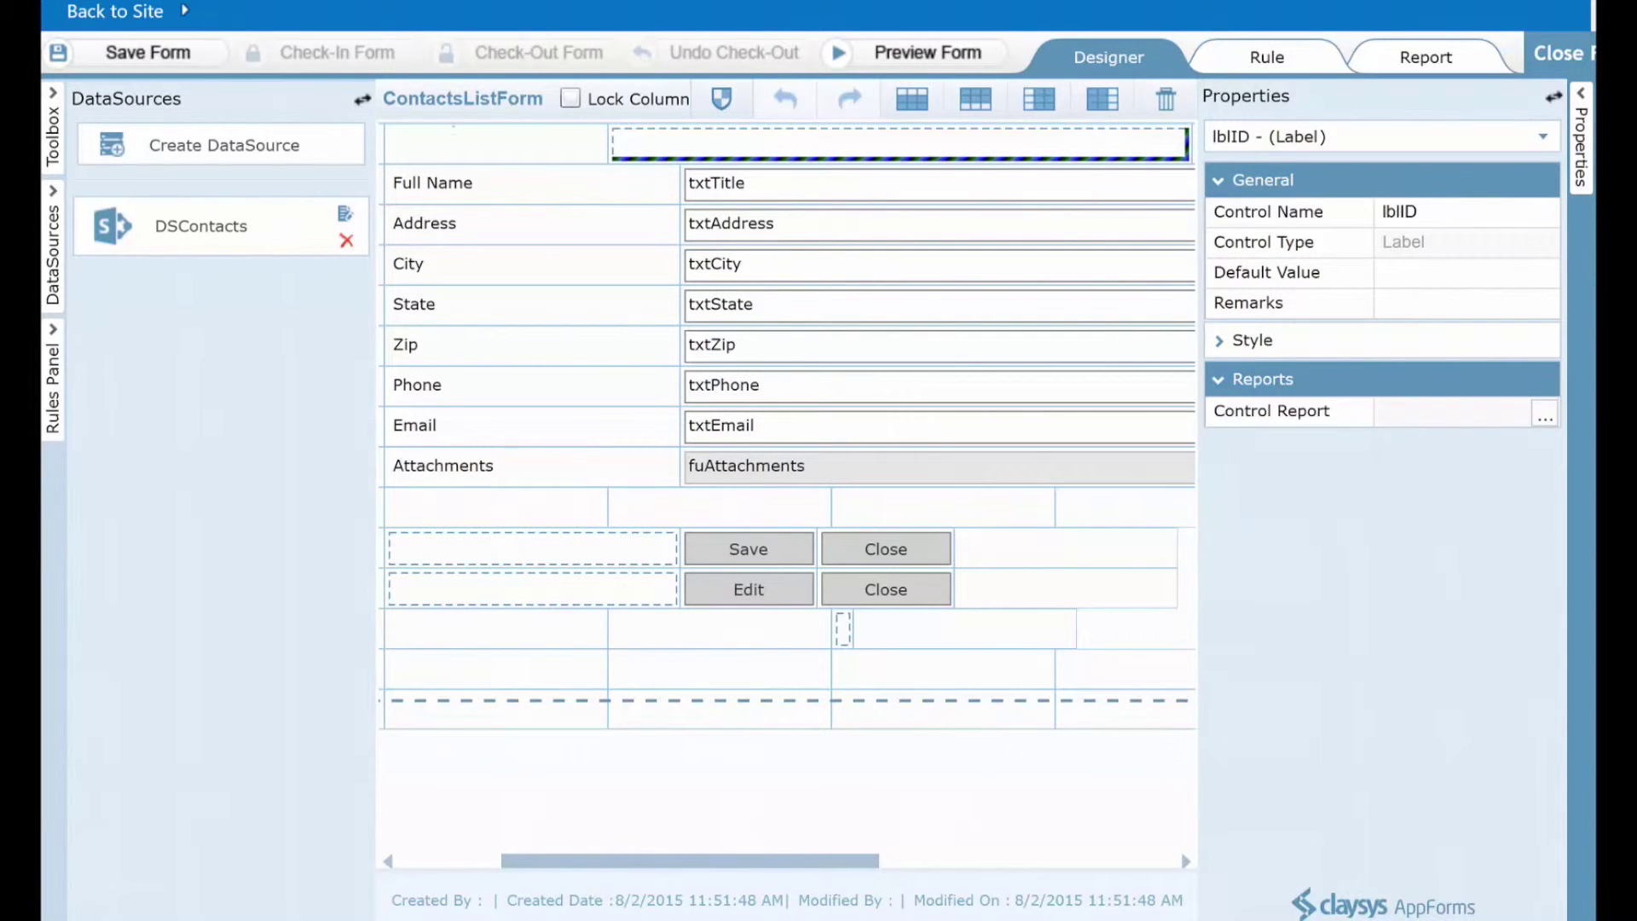
Save ContactsListForm and bring up its Check-In dialog
{"action": "left_click_drag", "start_coordinate": [207, 66], "coordinate": [269, 187]}
{"action": "left_click", "coordinate": [162, 58]}
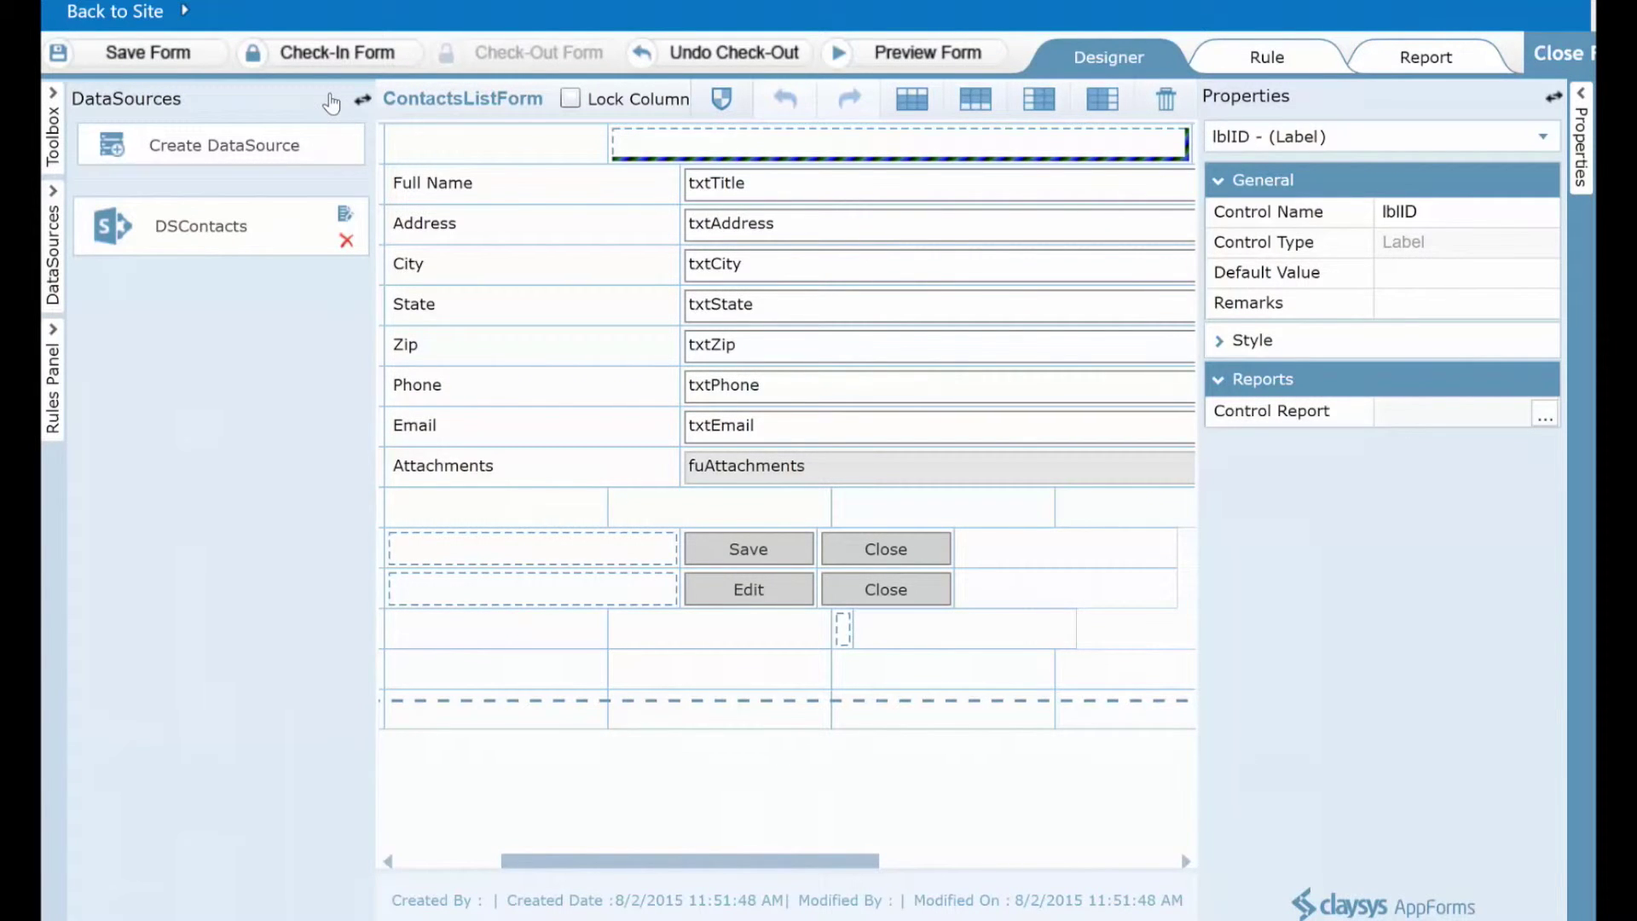
{"action": "left_click_drag", "start_coordinate": [400, 65], "coordinate": [472, 146]}
{"action": "left_click", "coordinate": [333, 55]}
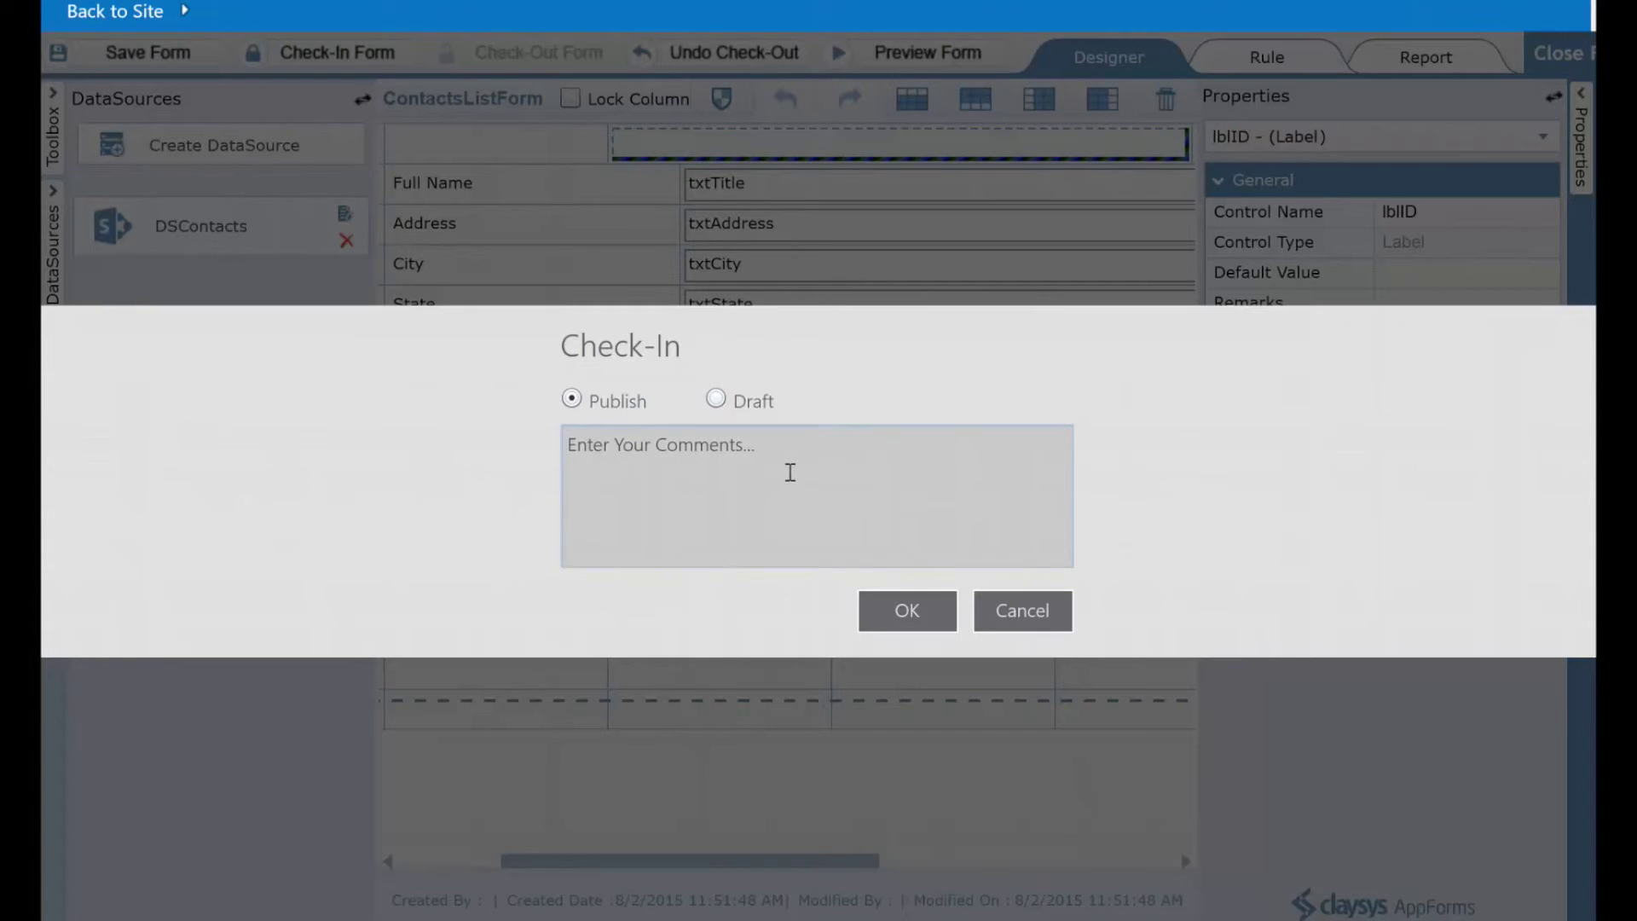
Publish the checked-in form and open a blank new-contact entry form
{"action": "left_click", "coordinate": [912, 617]}
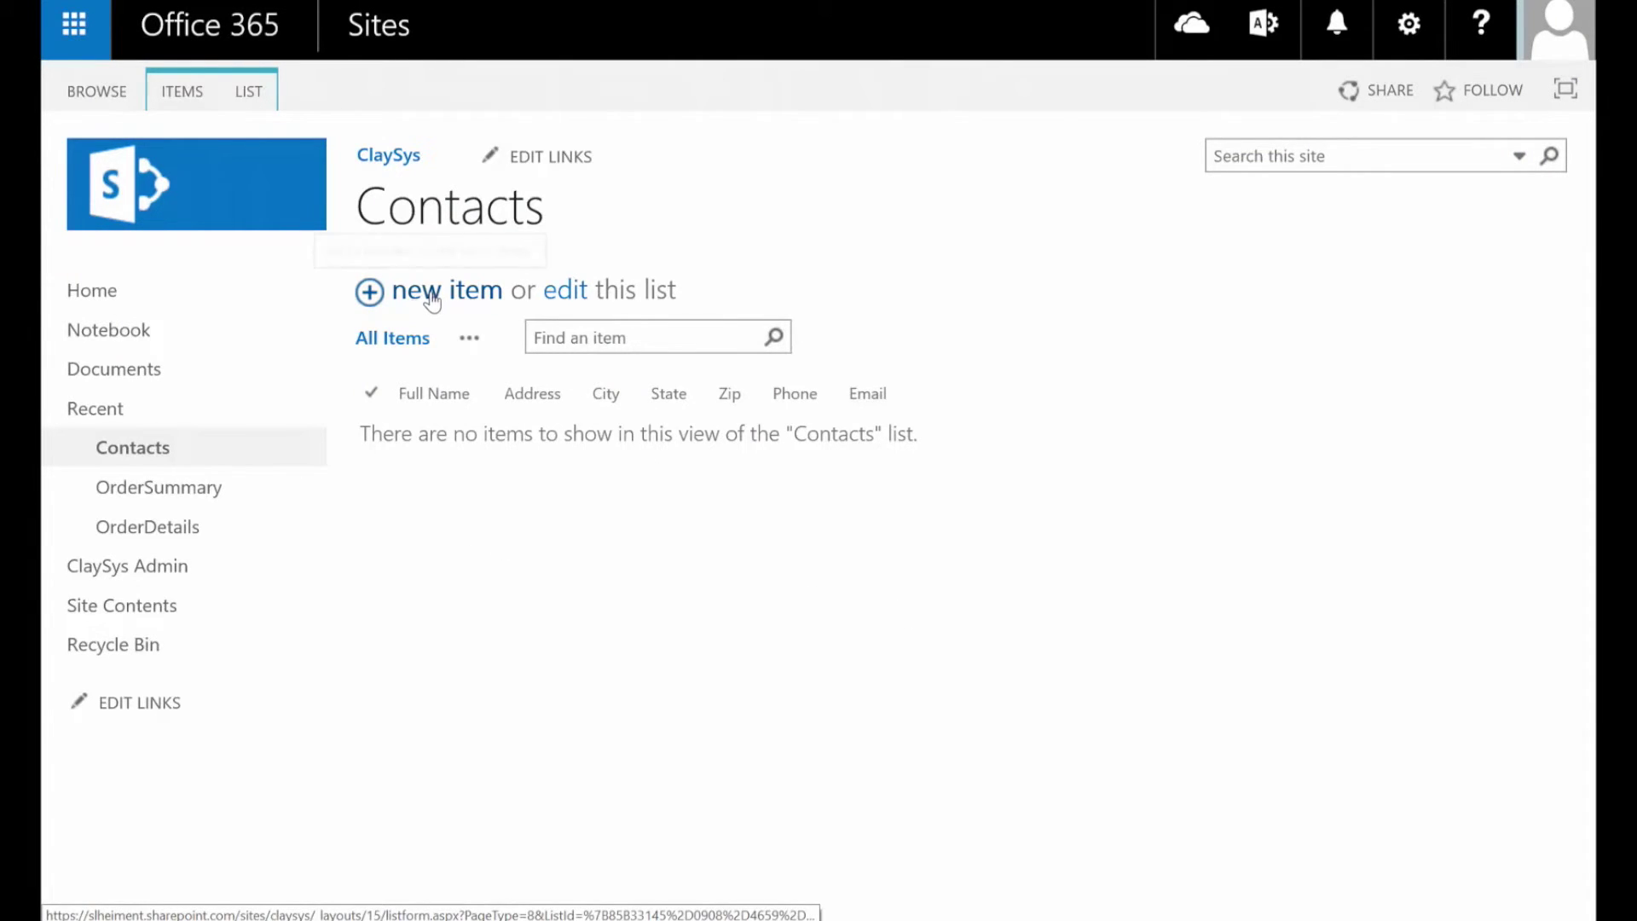
{"action": "left_click", "coordinate": [433, 294]}
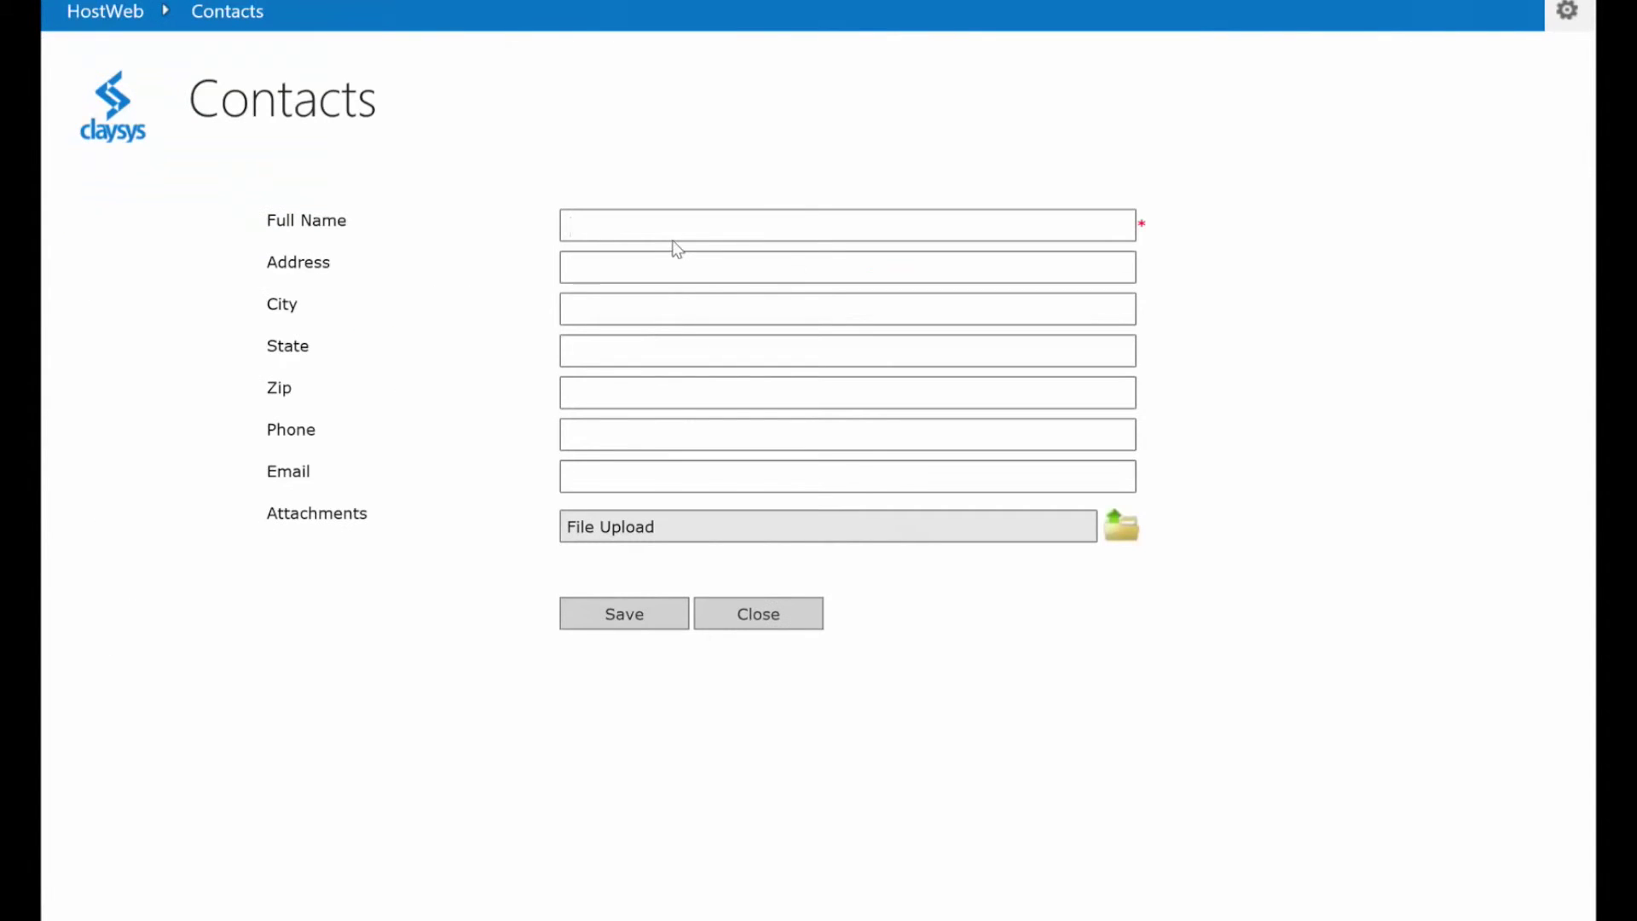
Enter the test contact's full name, street address, city, state and zip code
{"action": "type", "text": "Test User"}
{"action": "key", "text": "Tab"}
{"action": "type", "text": "123 Al"}
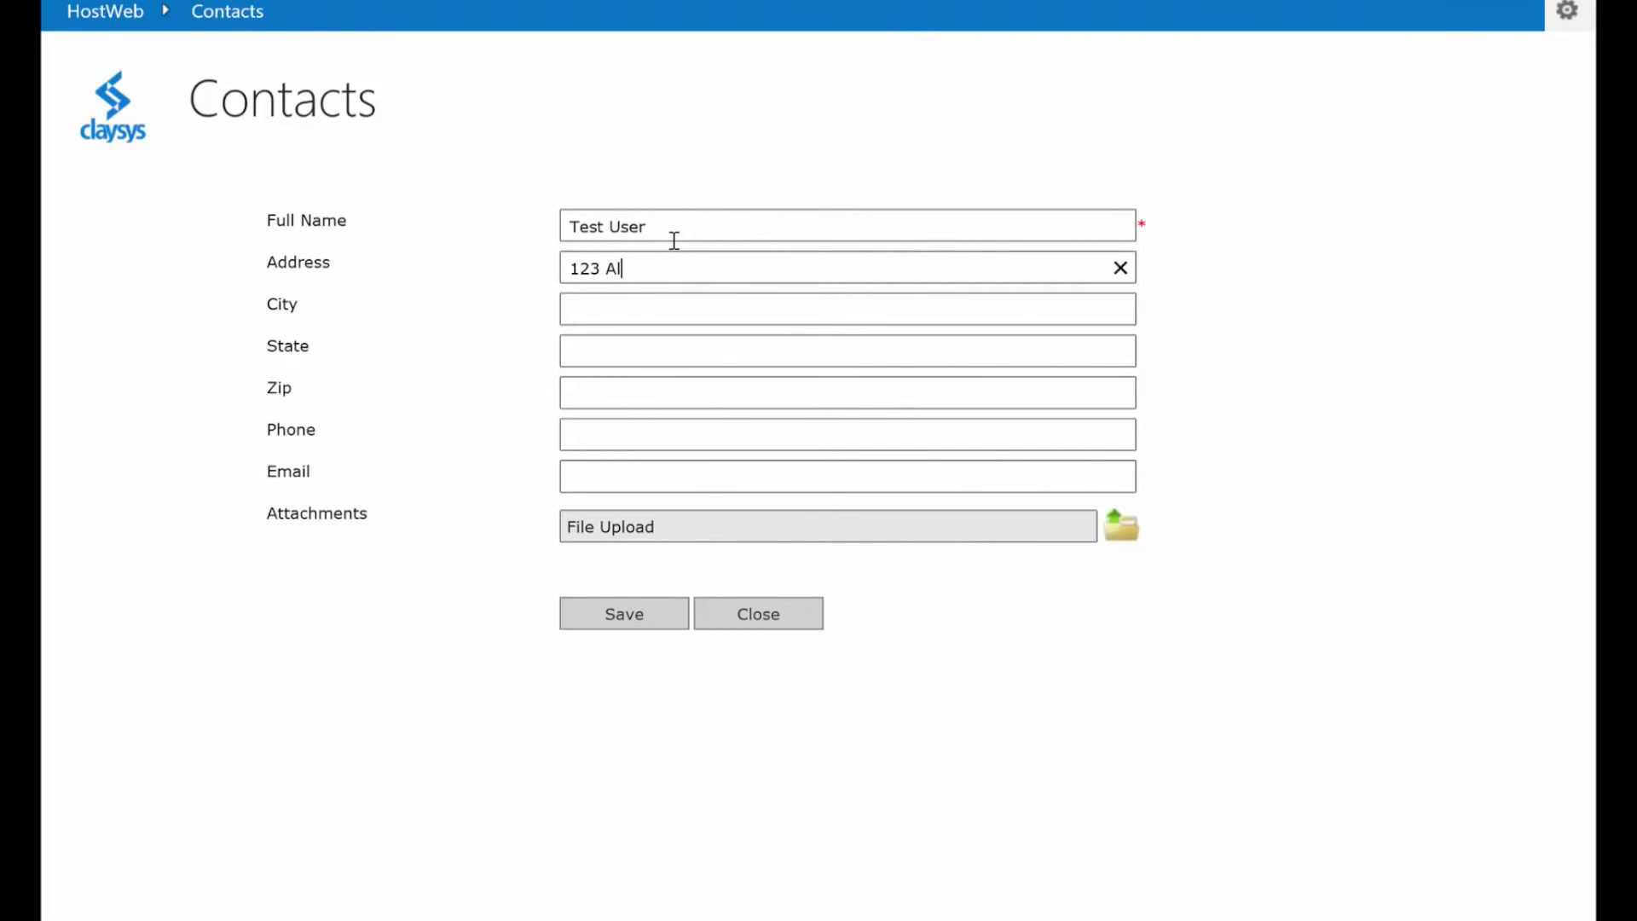
{"action": "type", "text": "l American Way"}
{"action": "key", "text": "Tab"}
{"action": "type", "text": "Los Angeles"}
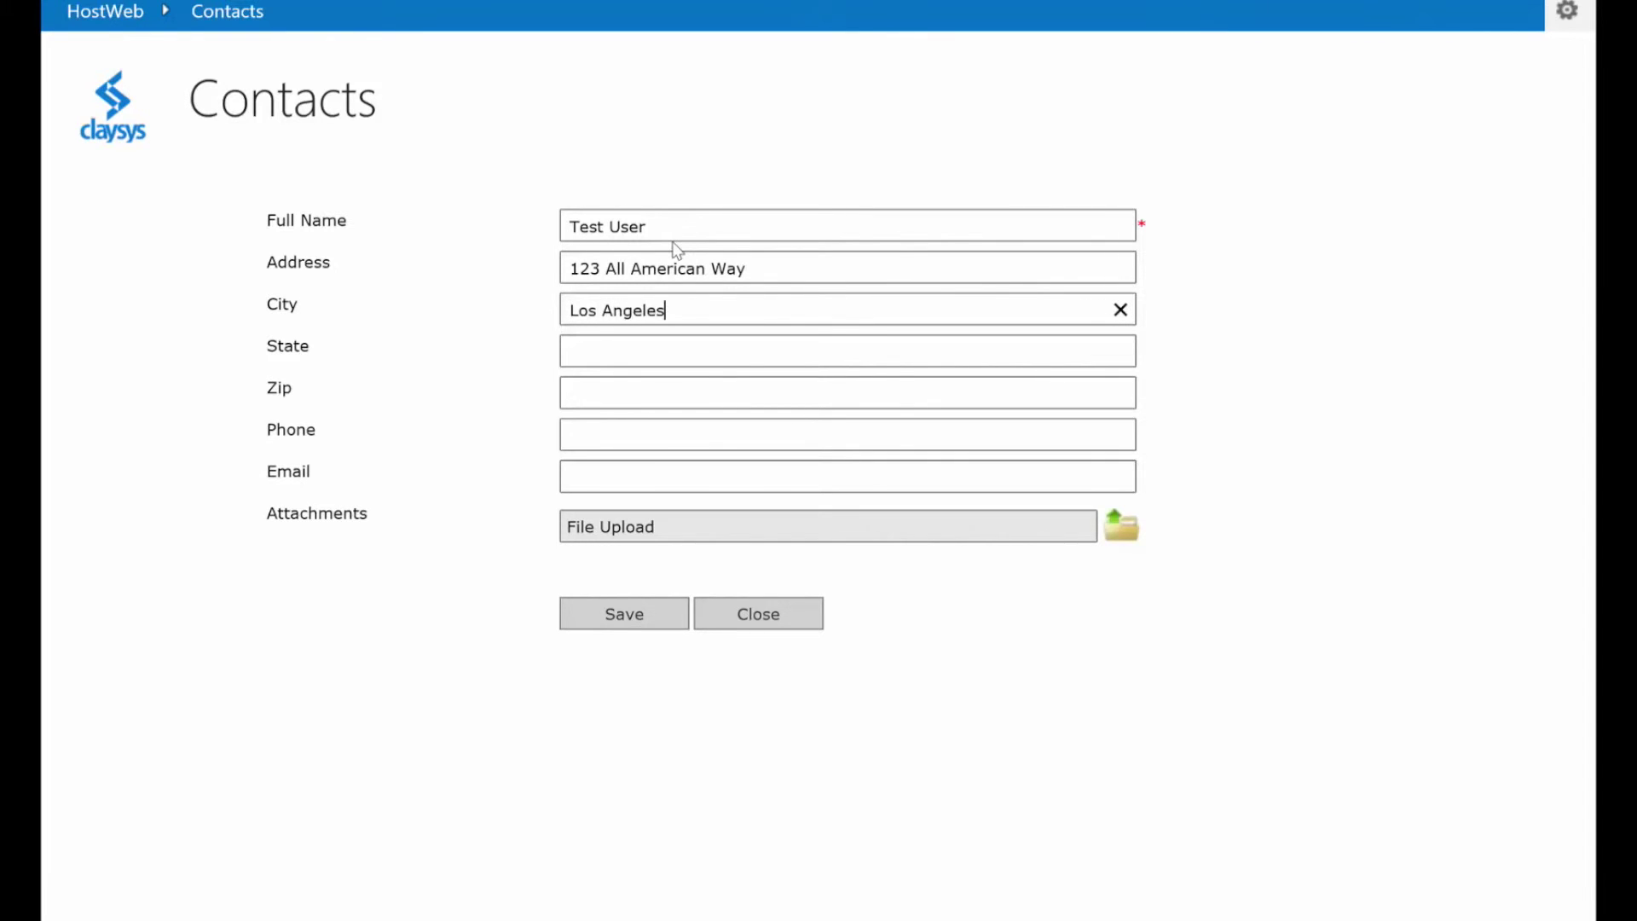
{"action": "key", "text": "Tab"}
{"action": "type", "text": "CA"}
{"action": "key", "text": "Tab"}
{"action": "type", "text": "90210"}
Add a phone number and corrected e-mail address, then save the contact
{"action": "key", "text": "Tab"}
{"action": "type", "text": "213-555-1212"}
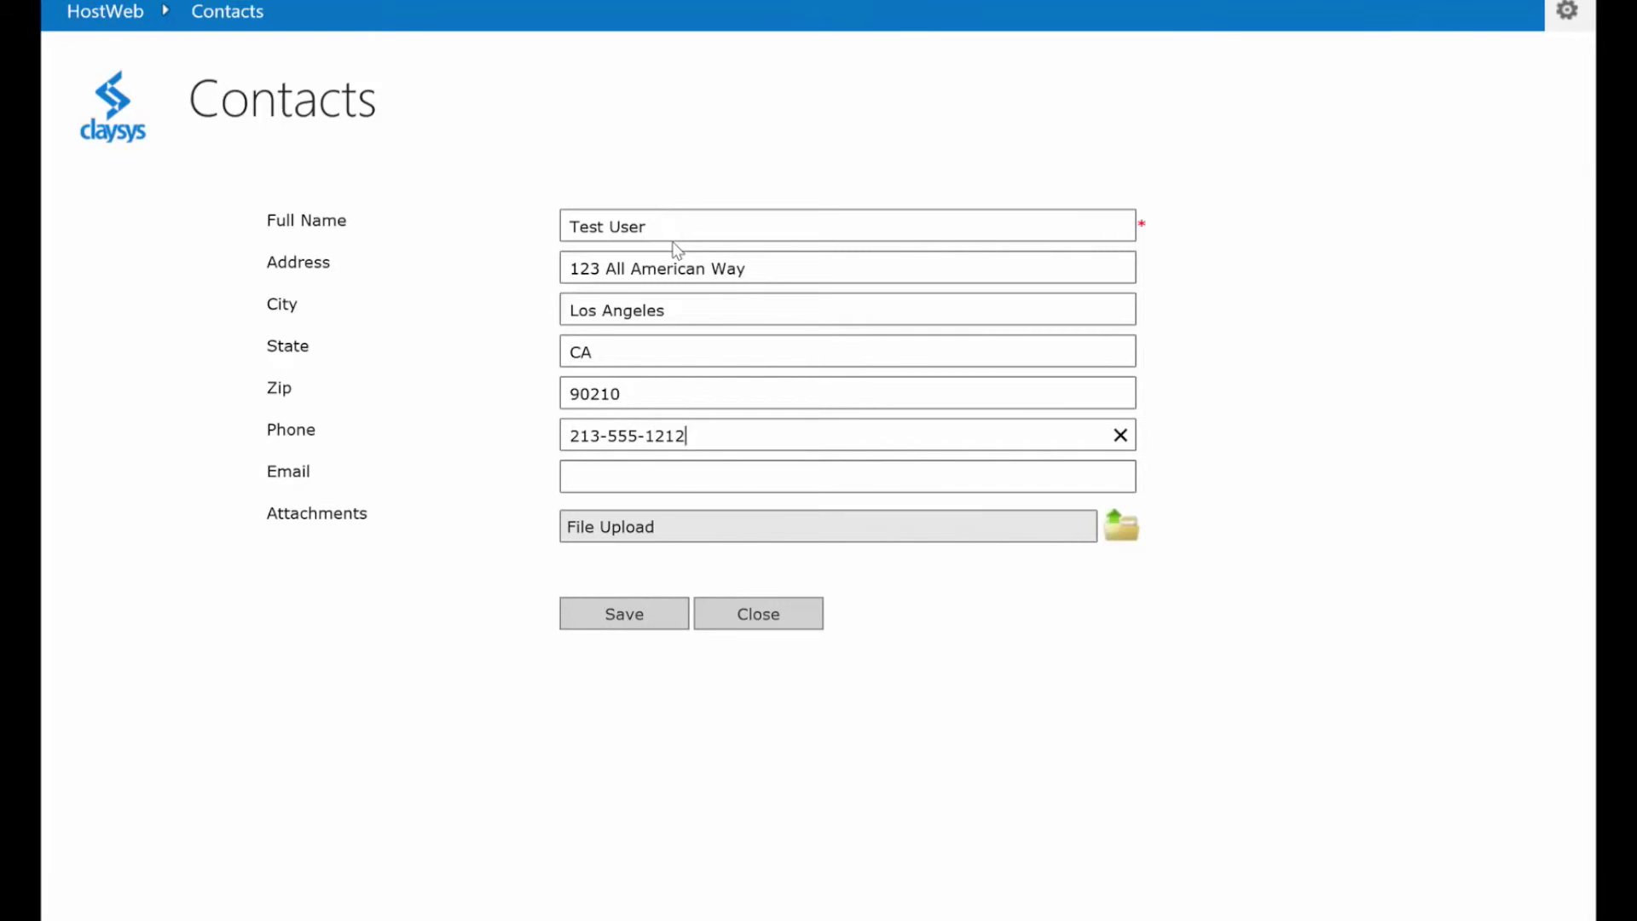
{"action": "key", "text": "Tab"}
{"action": "type", "text": "testuser@gmailc."}
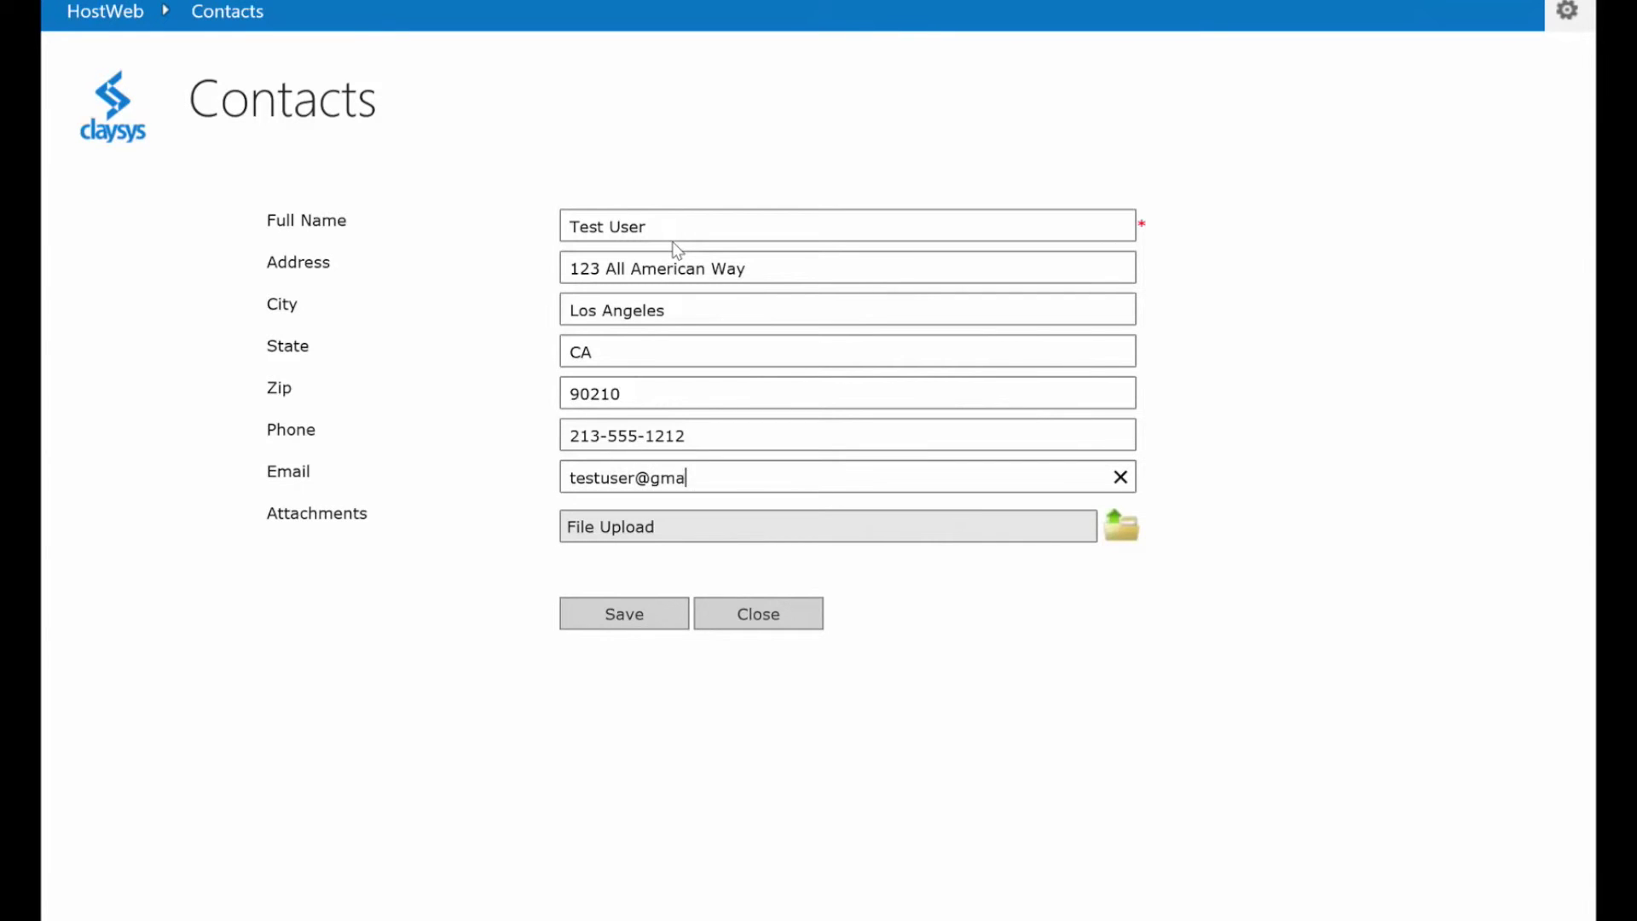
{"action": "key", "text": "BackSpace"}
{"action": "key", "text": "BackSpace"}
{"action": "type", "text": ".com"}
{"action": "key", "text": "Tab"}
{"action": "left_click", "coordinate": [628, 617]}
Replace the last four digits of the contact's phone number and save the edit
{"action": "left_click", "coordinate": [722, 442]}
{"action": "key", "text": "BackSpace"}
{"action": "key", "text": "BackSpace"}
{"action": "key", "text": "BackSpace"}
{"action": "key", "text": "BackSpace"}
{"action": "type", "text": "9999"}
{"action": "left_click", "coordinate": [636, 622]}
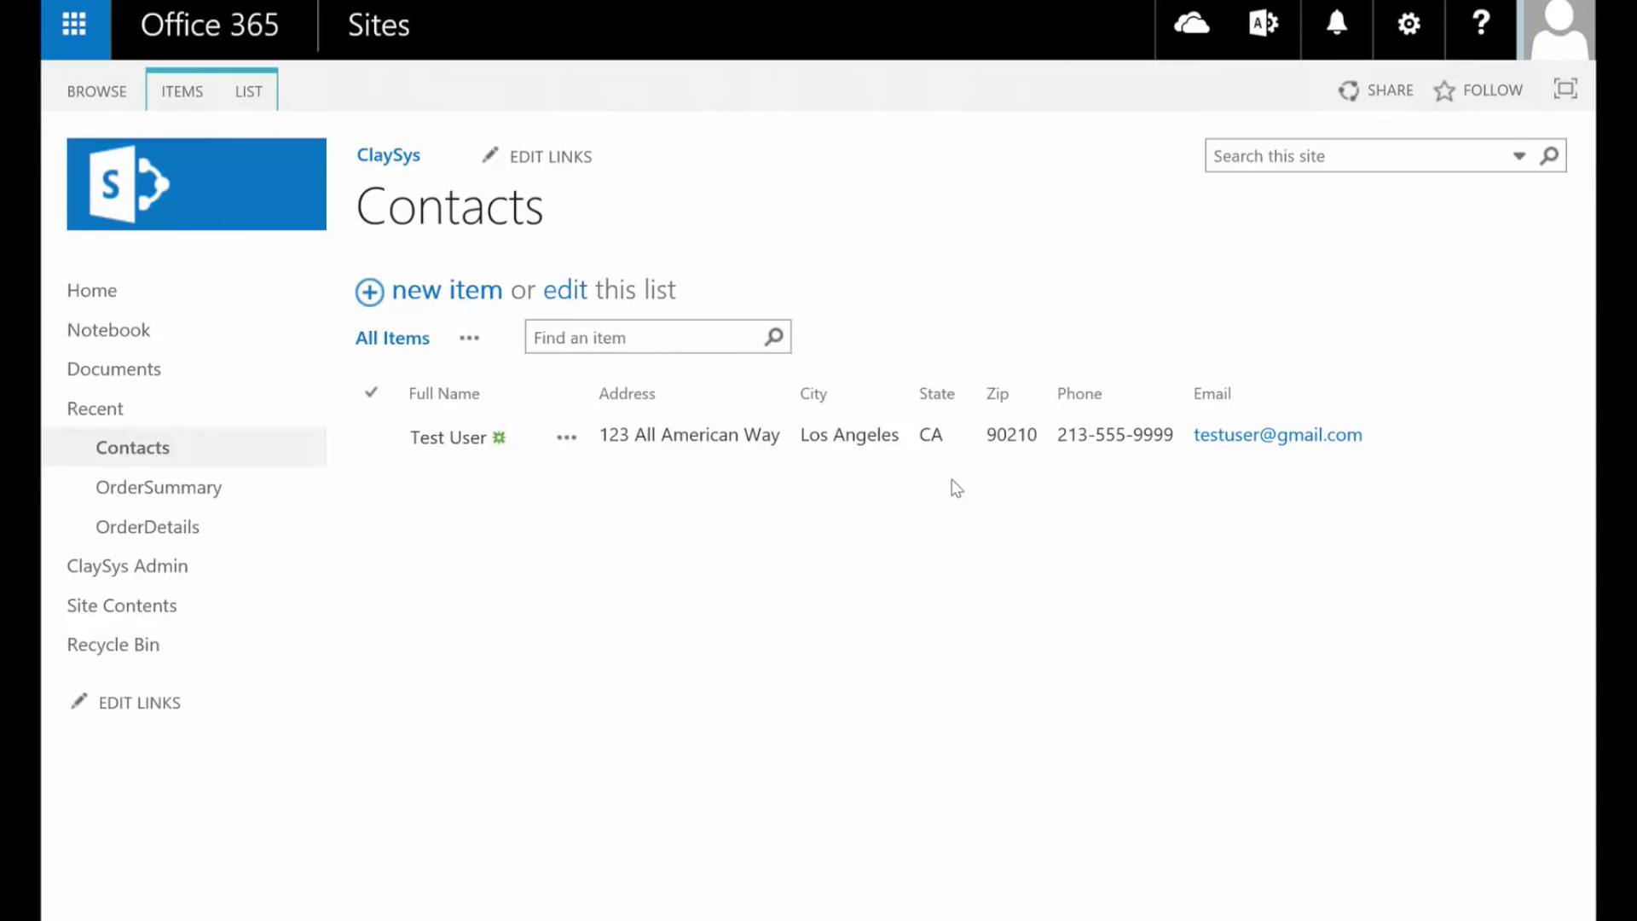
Open and dismiss the list's ClaySys AppForms menu, then bring up the ClaySys Video Demos document
{"action": "left_click", "coordinate": [260, 101]}
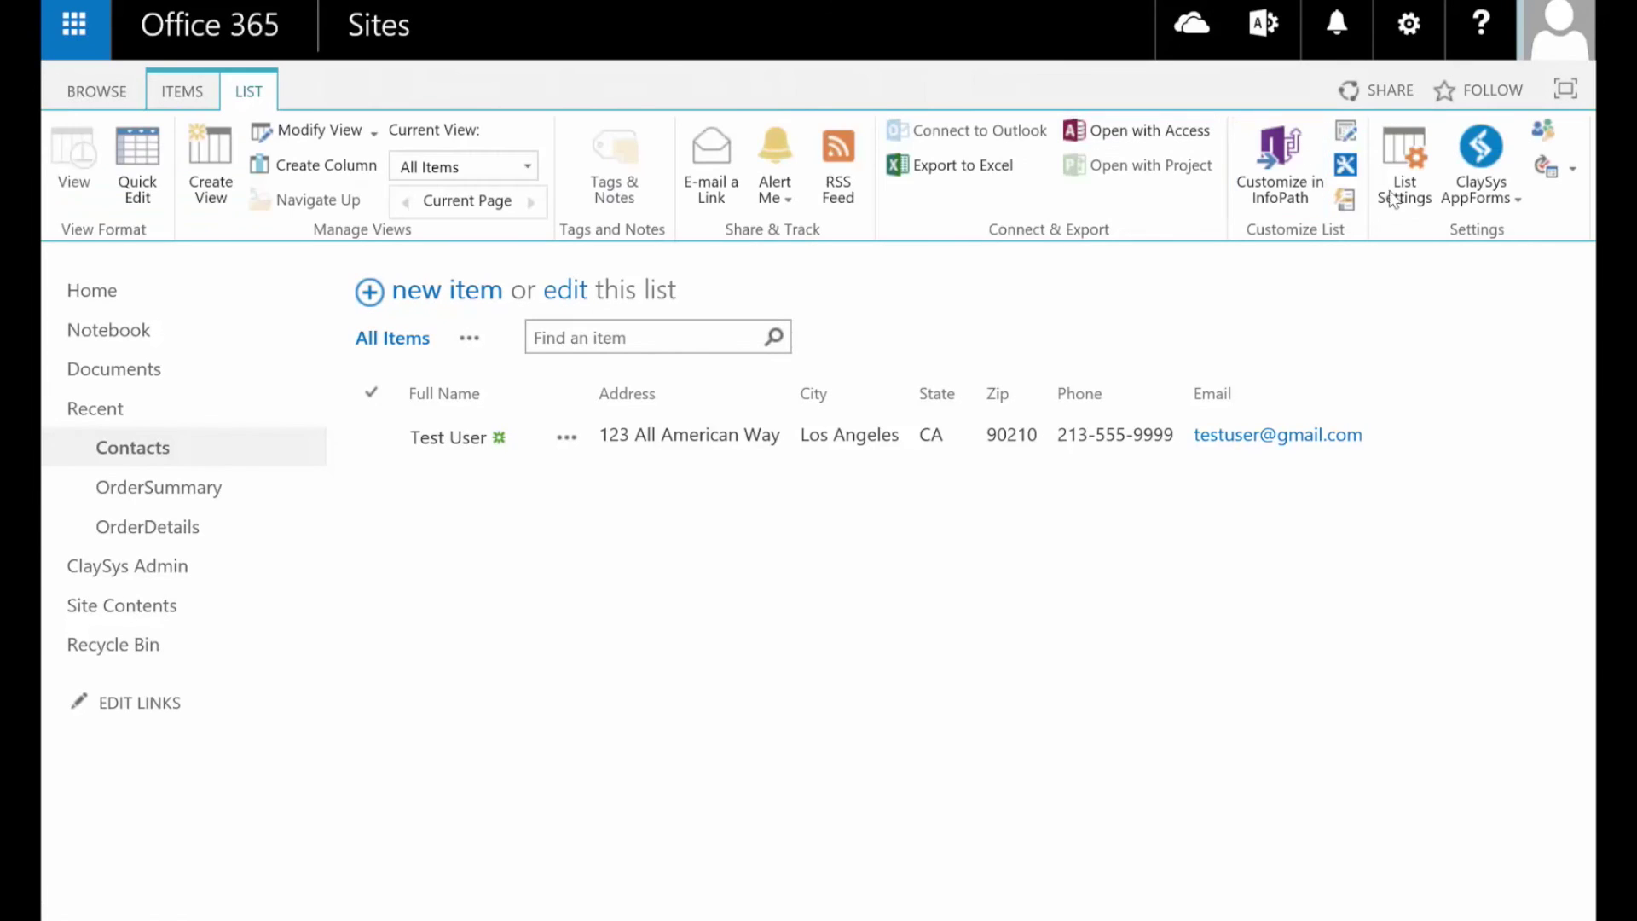
{"action": "left_click", "coordinate": [1481, 183]}
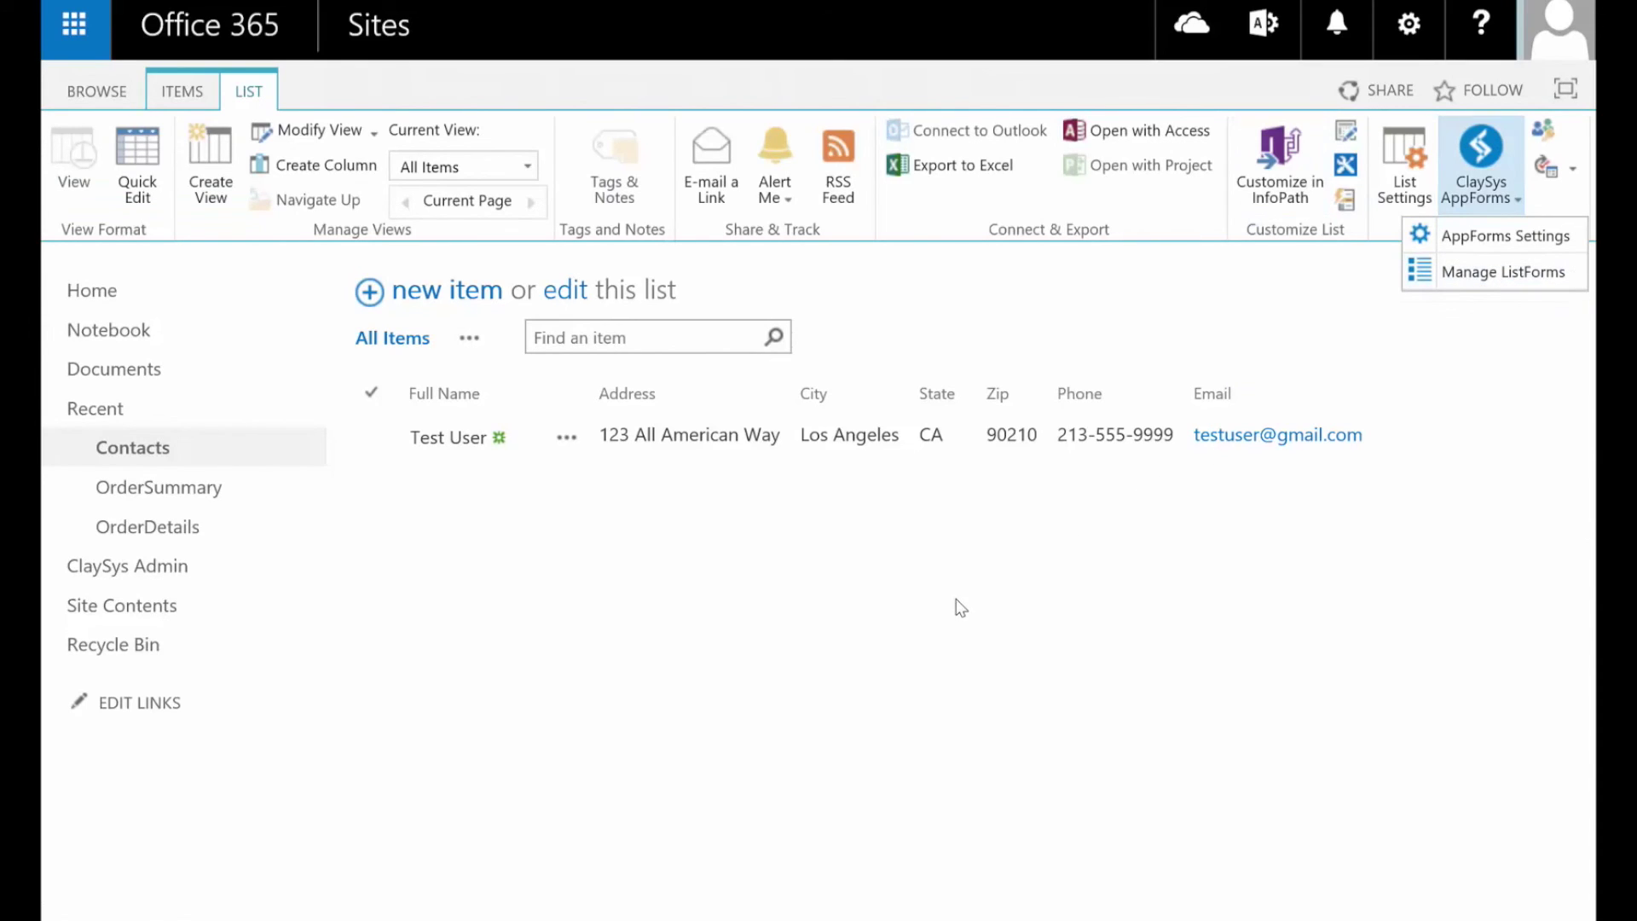
{"action": "left_click", "coordinate": [842, 646]}
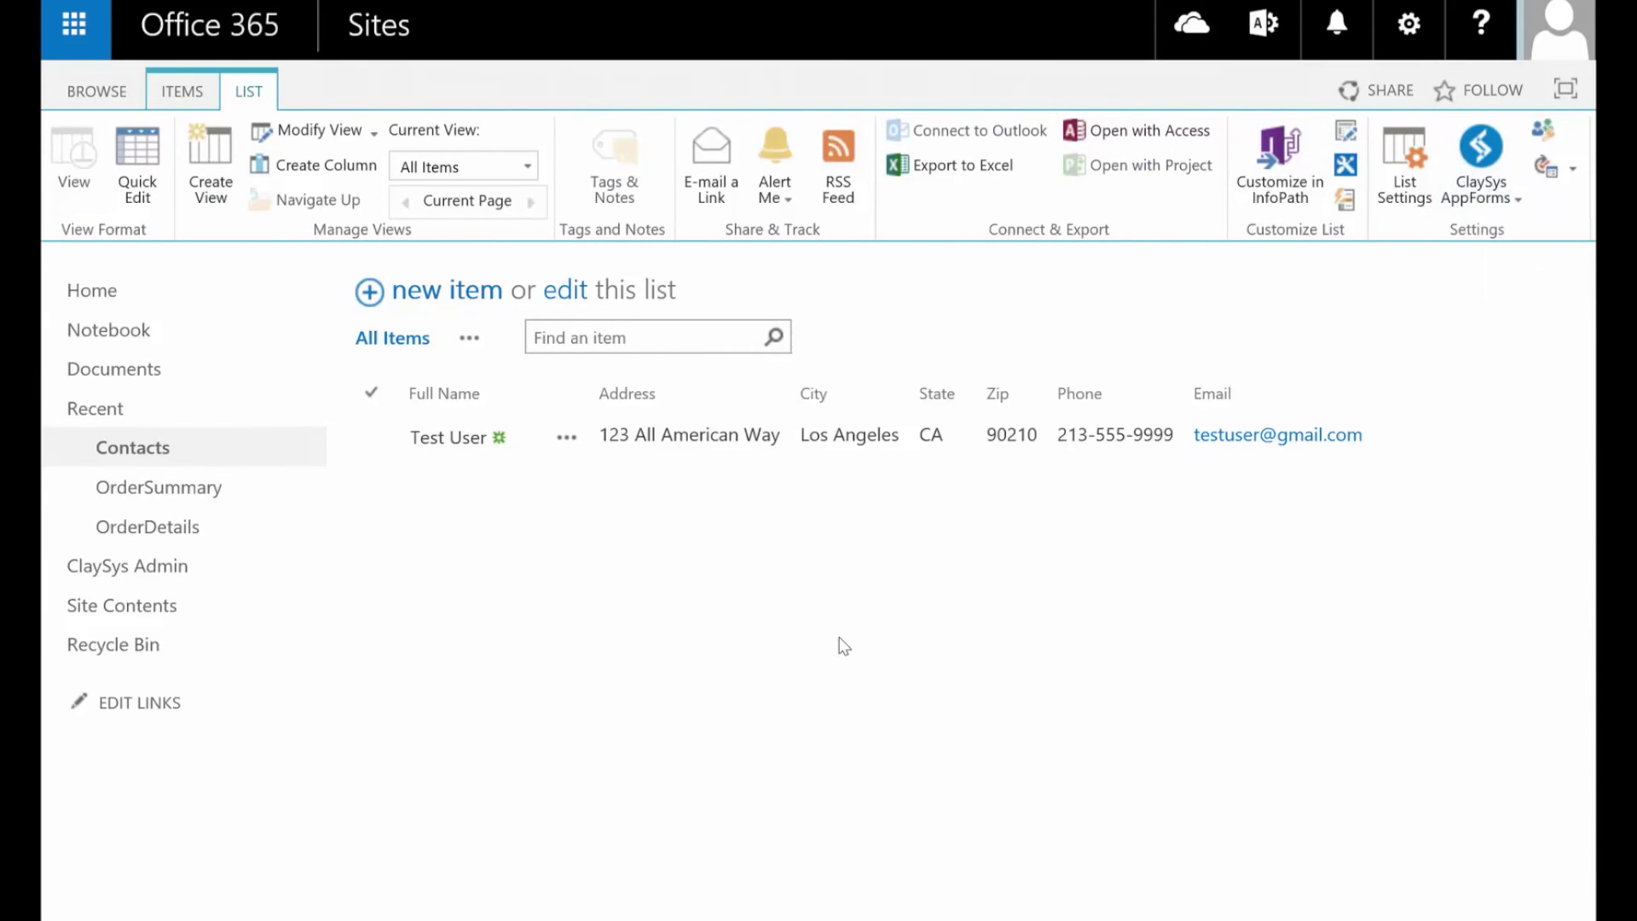
{"action": "left_click", "coordinate": [783, 917]}
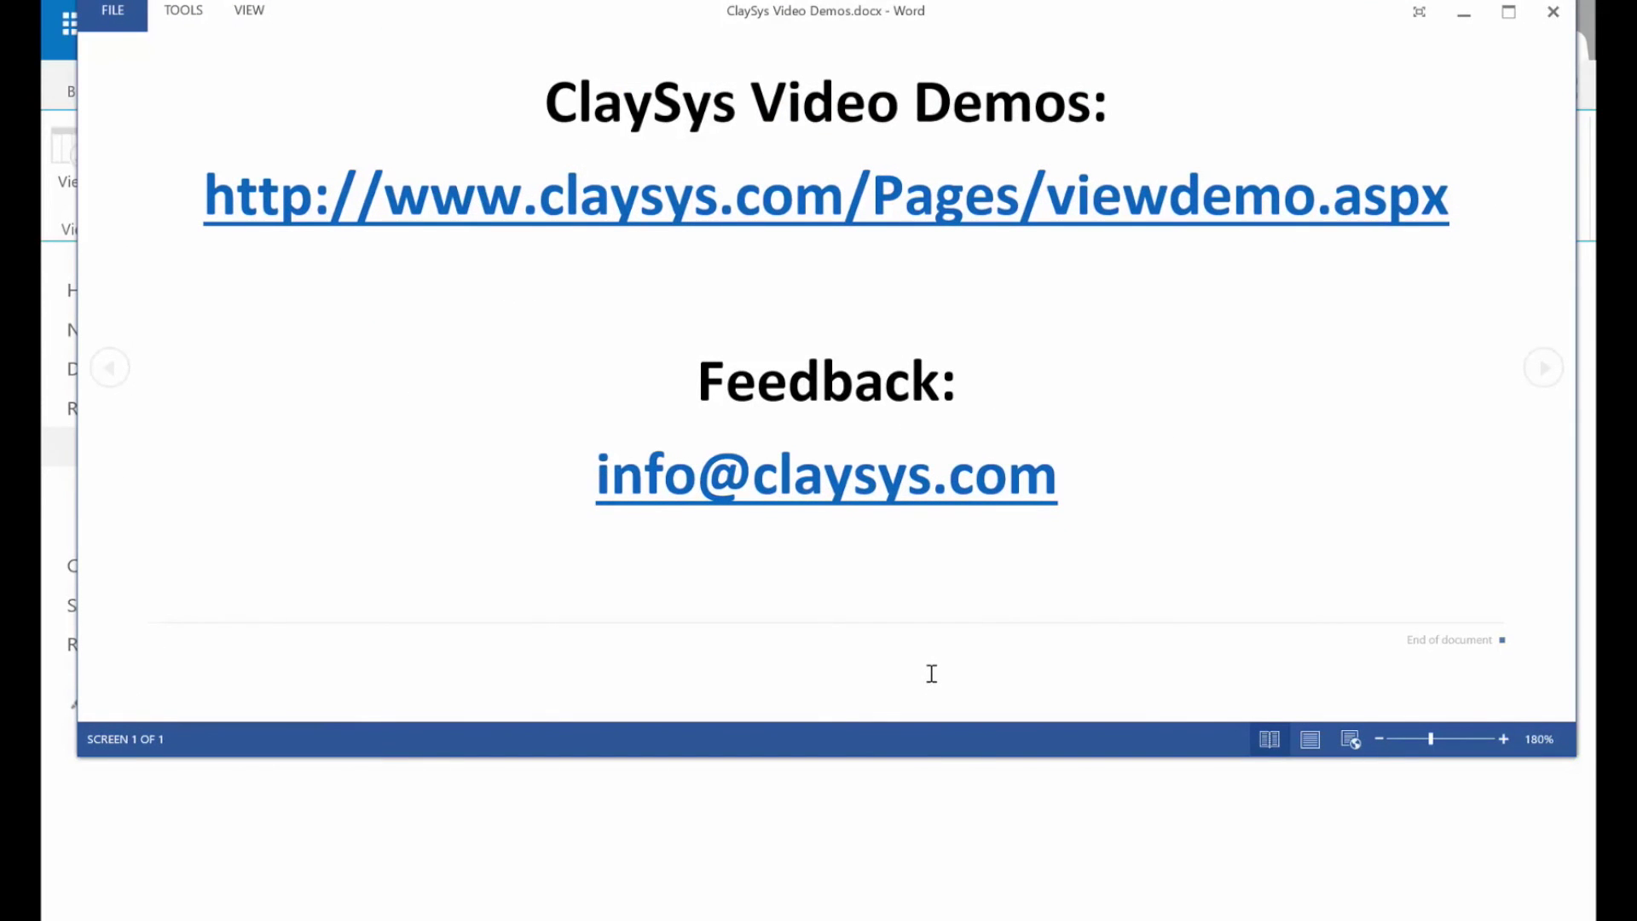